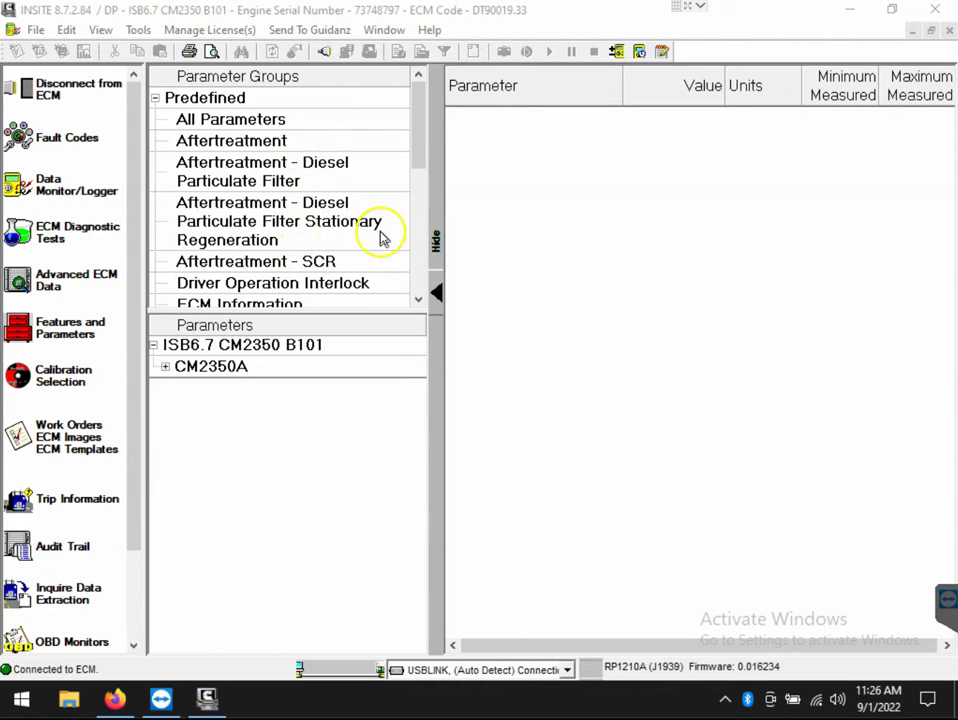
Step: Show every monitored parameter with its live value and scroll through the table
drag(418, 165, 420, 136)
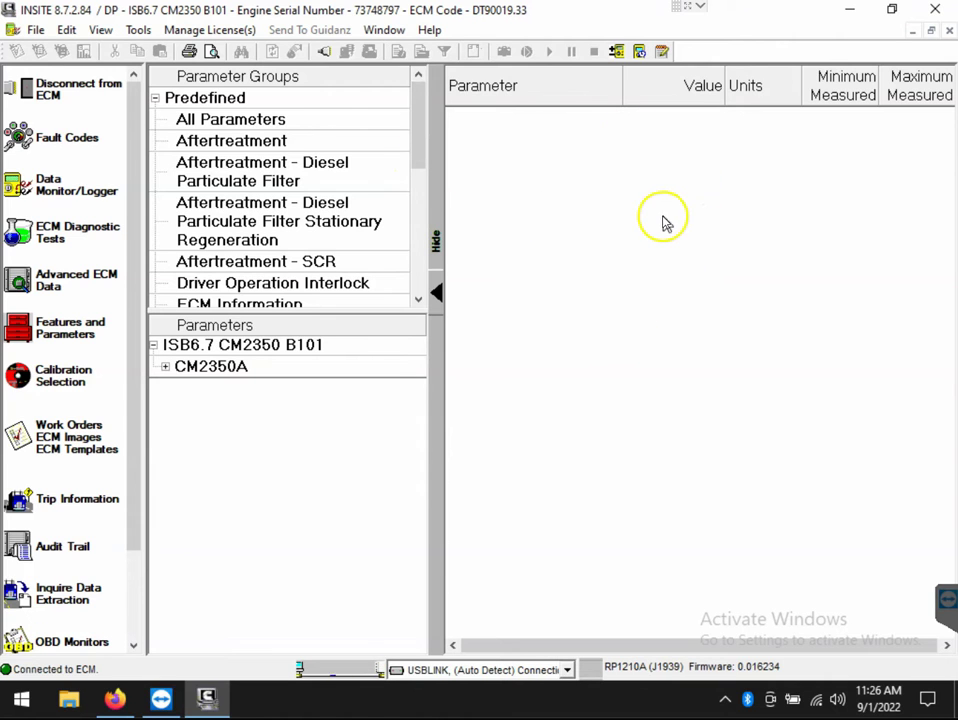
click(351, 127)
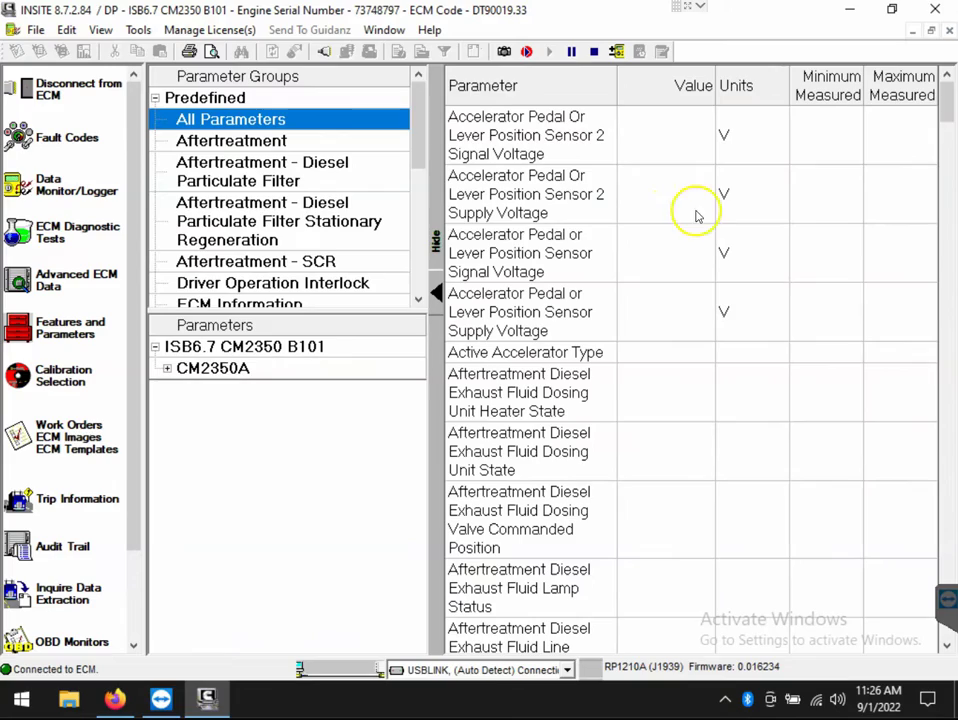
scroll(866, 218, down, 10)
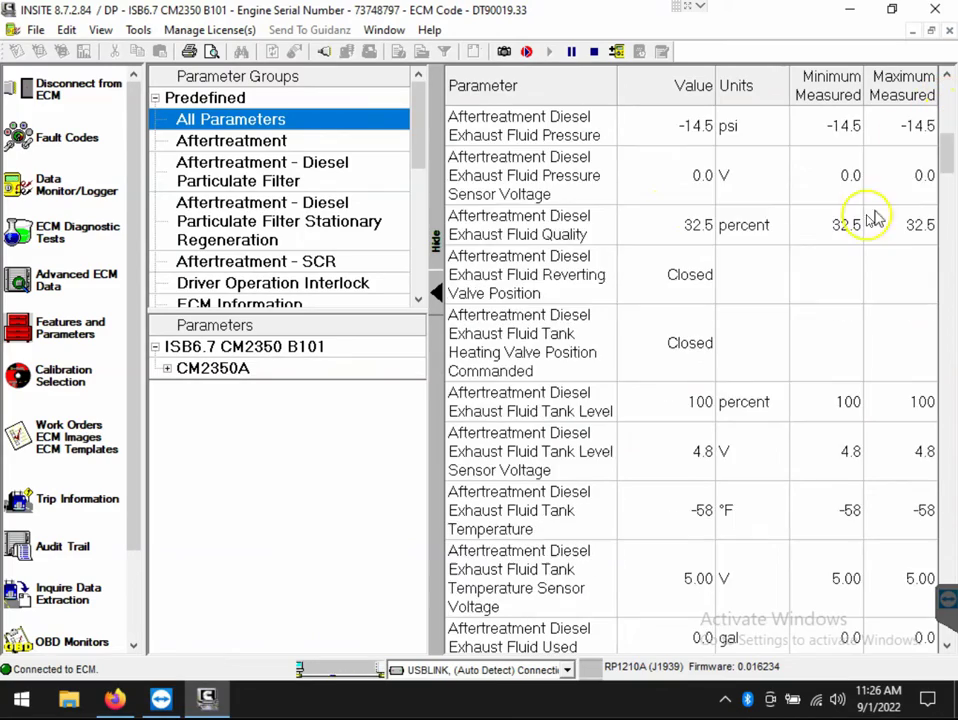
scroll(815, 250, down, 15)
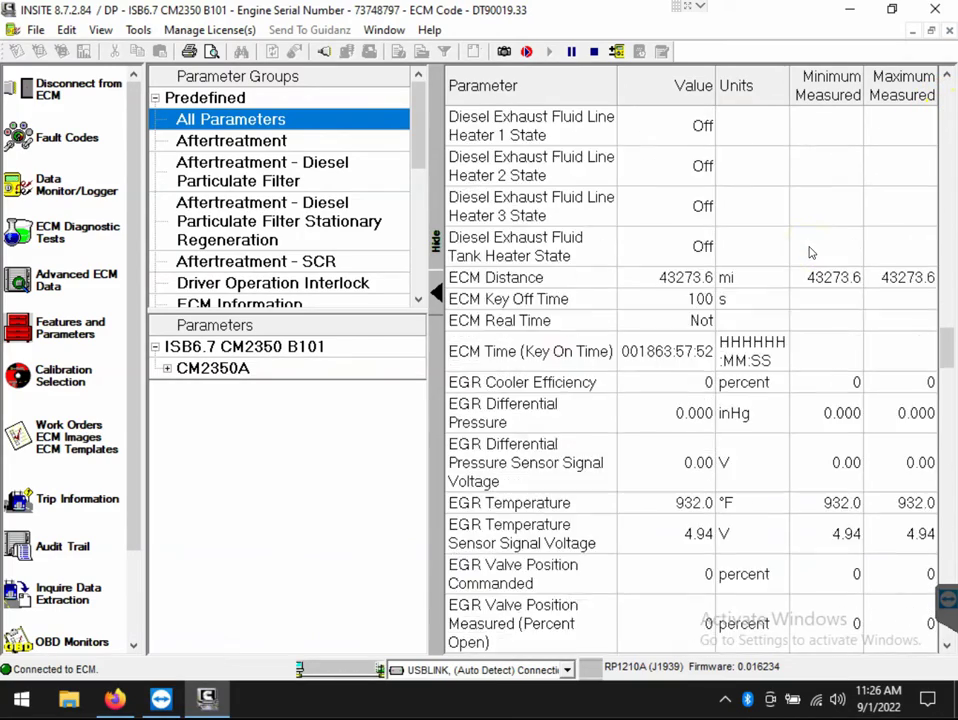
scroll(811, 253, down, 15)
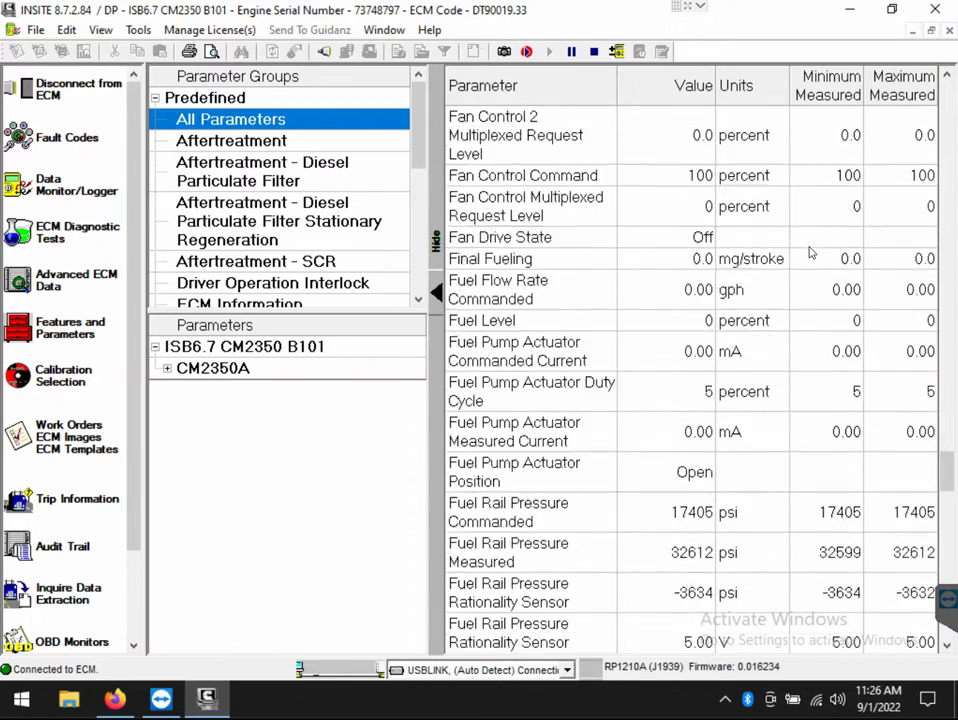
scroll(811, 253, up, 20)
Step: Remove the accelerator sensor signal voltage, dosing valve commanded position and line heater 2 status rows
click(684, 141)
scroll(686, 145, down, 1)
scroll(684, 145, down, 1)
click(684, 145)
key(Delete)
click(678, 345)
key(Delete)
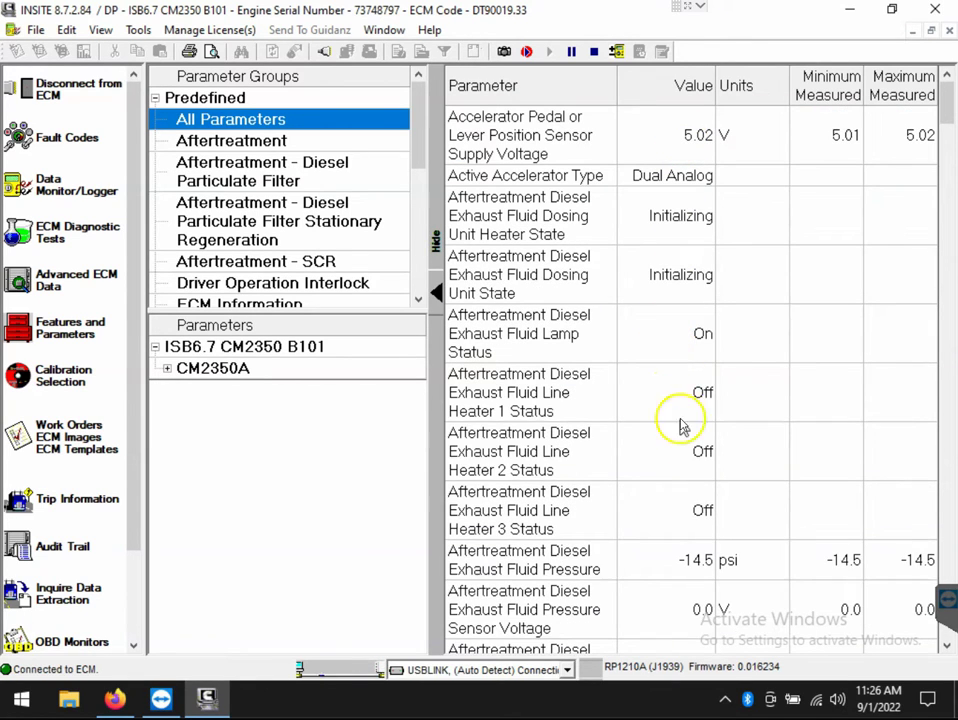
click(684, 447)
key(Delete)
Step: Restart the data monitor with a blank table
scroll(690, 401, down, 4)
scroll(688, 401, down, 8)
scroll(680, 396, up, 10)
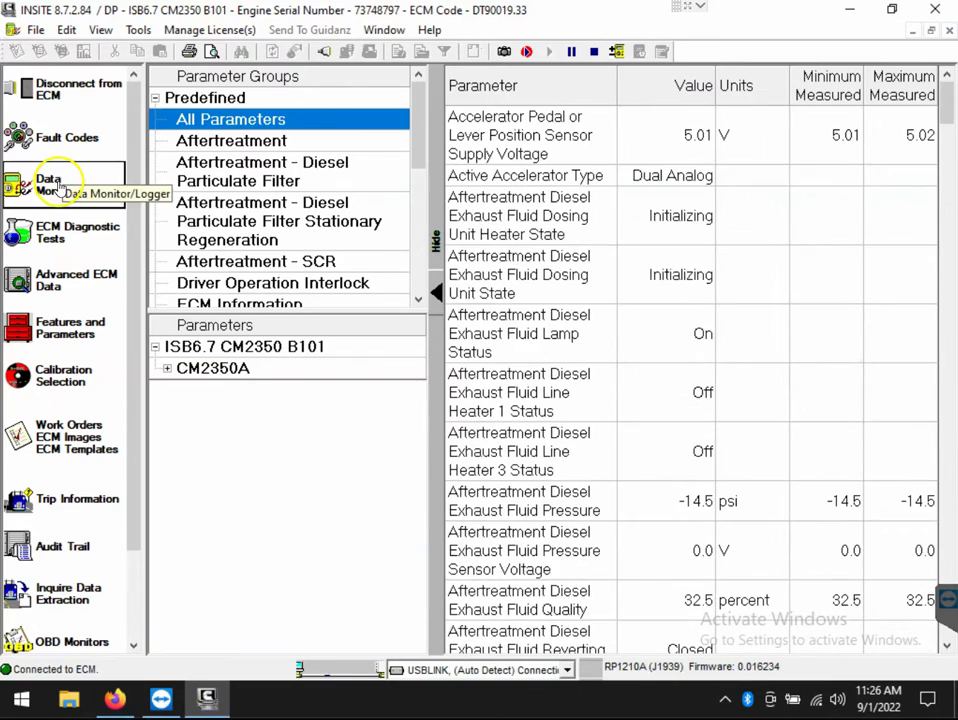
click(64, 185)
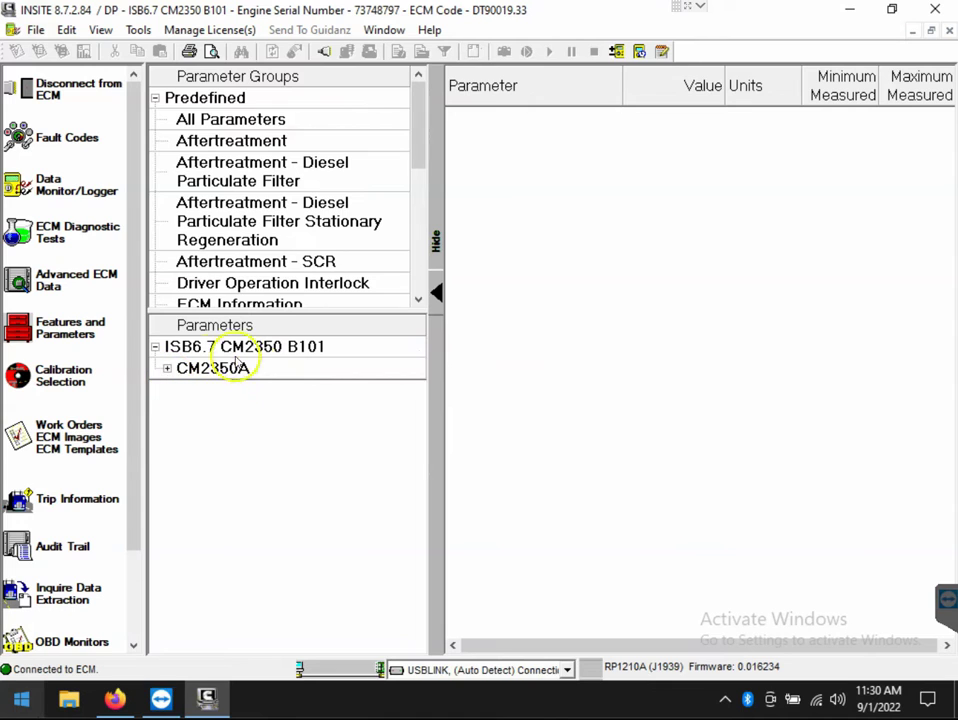
Step: Under CM2350A, add Fuel Rail Pressure Commanded/Measured and Fuel Pump Actuator Measured Current, Duty Cycle, Commanded Current
click(168, 369)
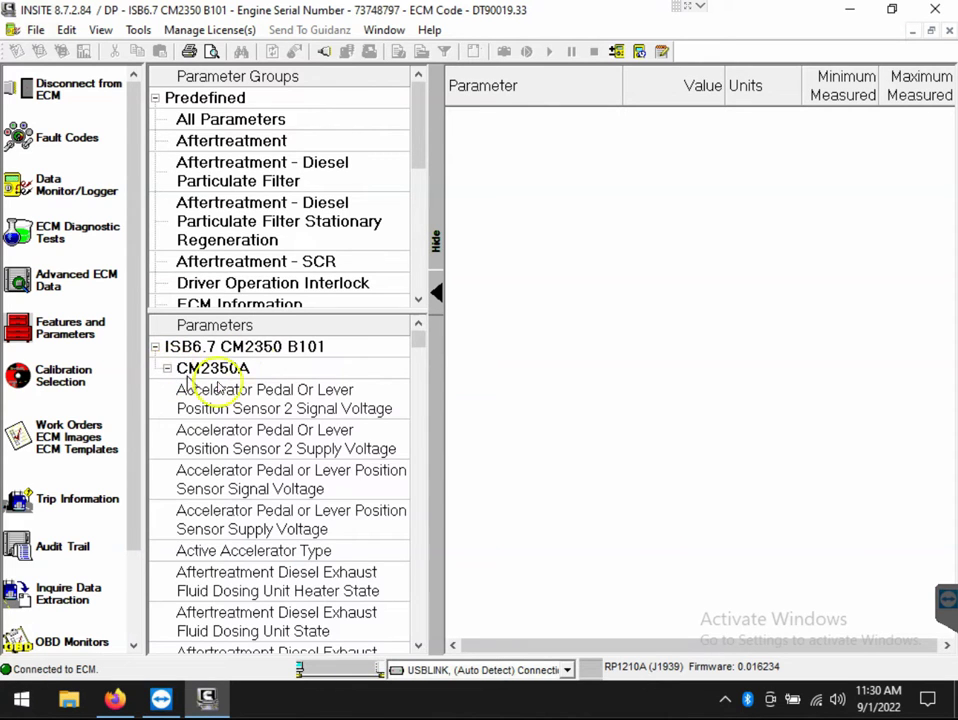
click(303, 400)
key(Down)
key(Down)
key(Down)
key(Down)
key(Down)
key(Down)
key(Down)
key(Down)
key(Down)
key(Down)
key(Down)
key(Down)
key(Down)
key(Down)
key(Down)
key(Down)
key(Down)
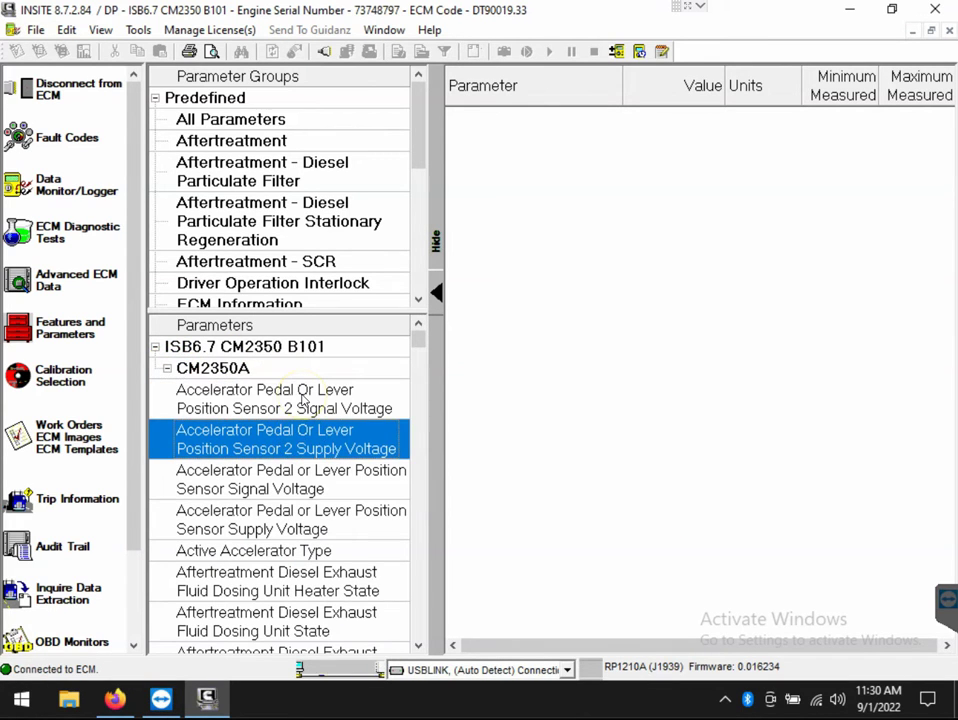
key(Down)
key(Down)
key(Down)
key(Down)
key(Down)
key(Down)
key(Down)
key(Down)
key(Down)
key(Down)
key(Down)
key(Down)
key(Down)
key(Down)
key(Down)
key(Down)
key(Down)
key(Down)
key(Down)
key(Down)
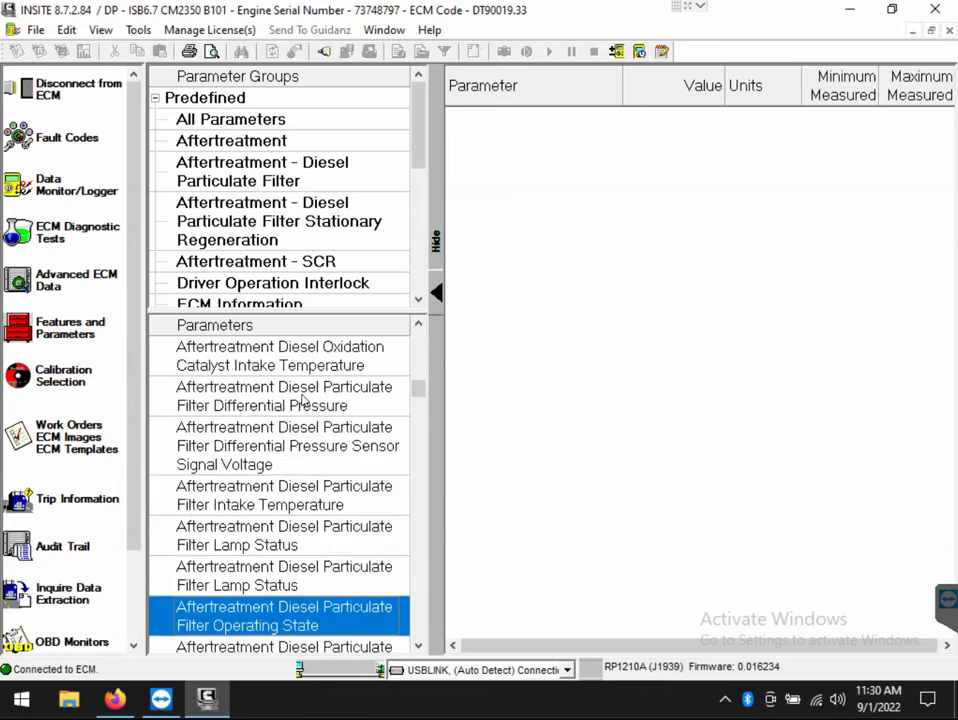
key(Down)
key(Down)
key(Down)
key(Down)
key(Down)
key(Down)
key(Down)
key(Down)
key(Down)
key(Down)
key(Down)
key(Down)
key(Down)
key(Down)
key(Down)
key(Down)
key(Down)
key(Down)
key(Down)
key(Down)
key(Down)
key(Down)
key(Down)
key(Down)
key(Down)
key(Down)
key(Down)
key(Down)
key(Down)
key(Down)
key(Down)
key(Down)
key(Down)
key(Down)
key(Down)
key(Down)
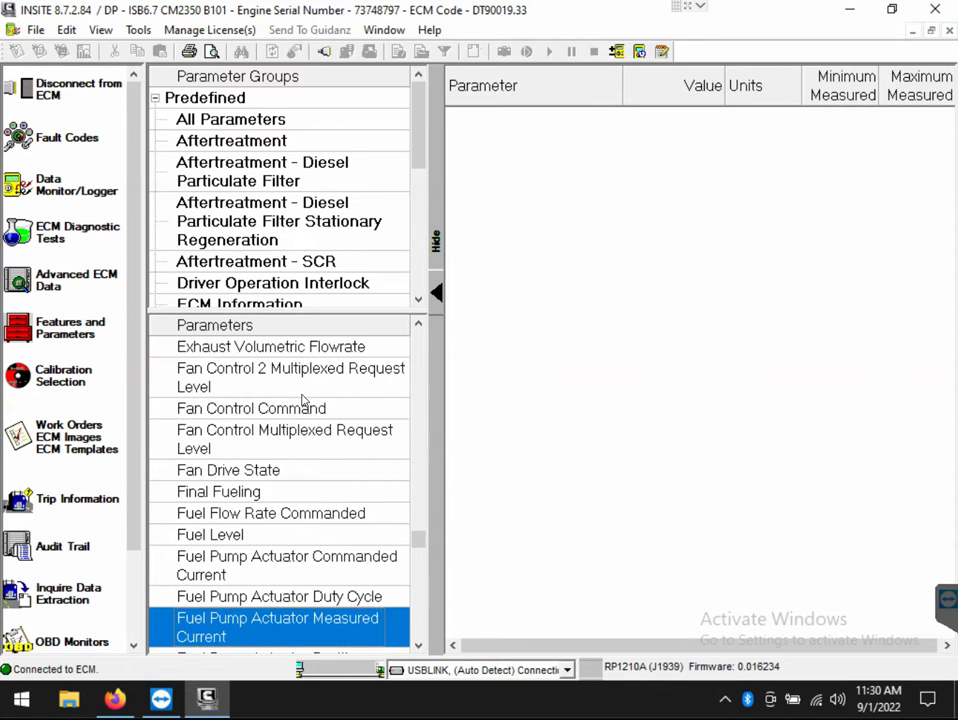
key(Down)
key(Down)
key(Down)
key(Down)
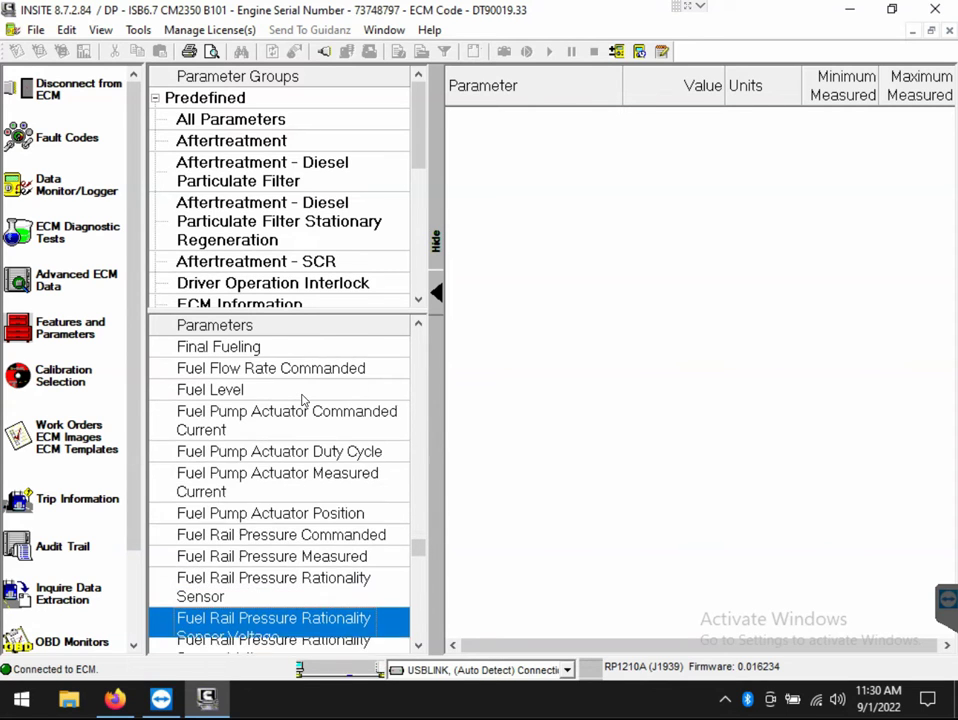
key(Up)
key(Up)
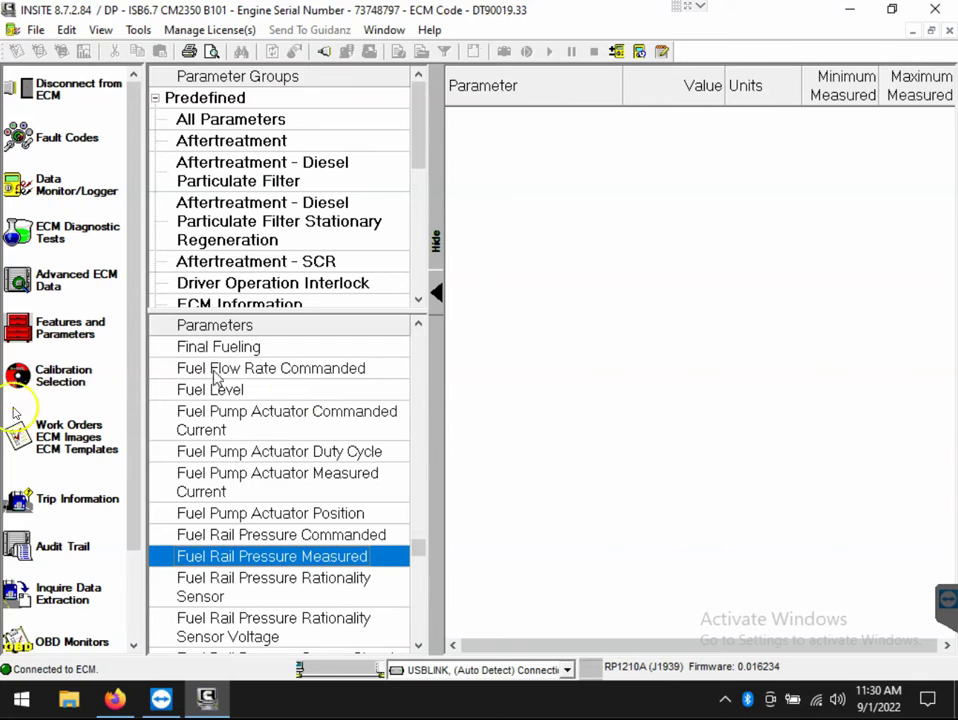
double_click(240, 535)
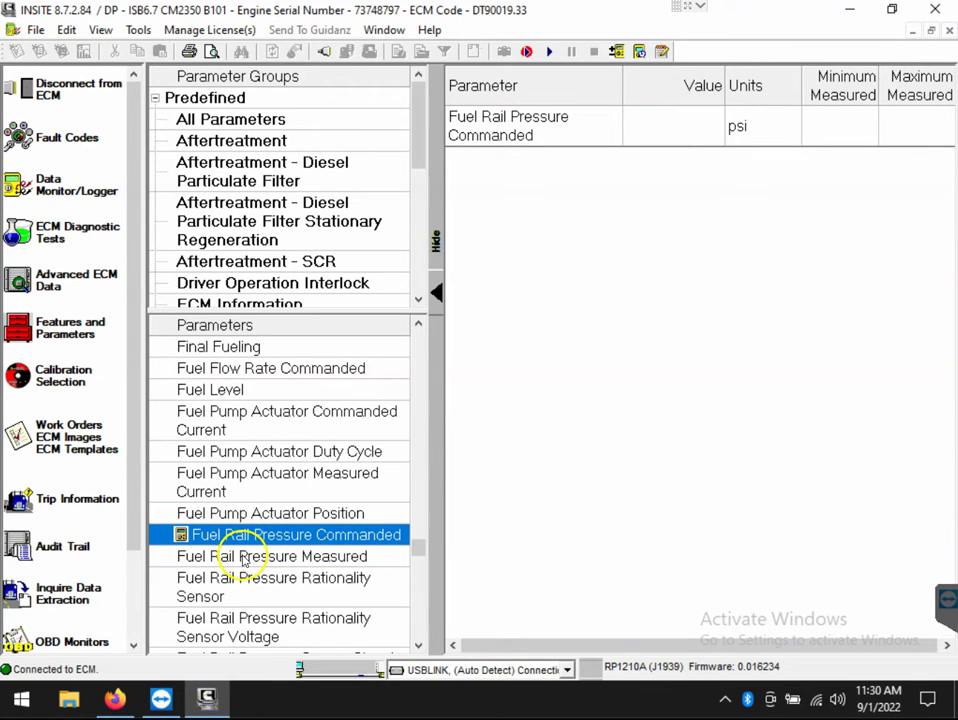
double_click(245, 556)
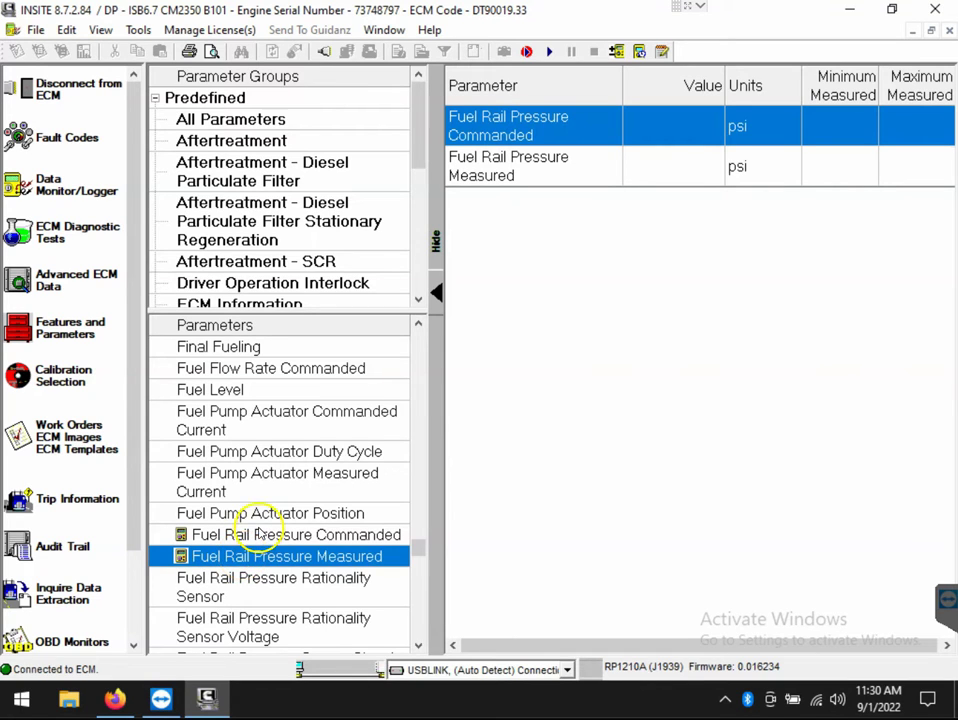
double_click(270, 490)
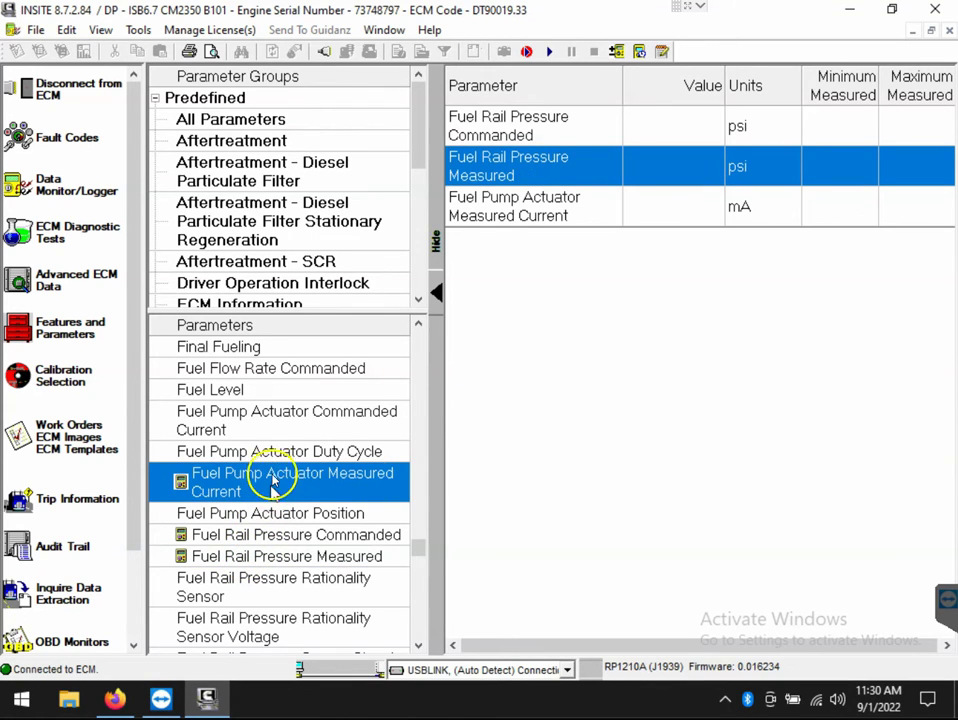
double_click(280, 455)
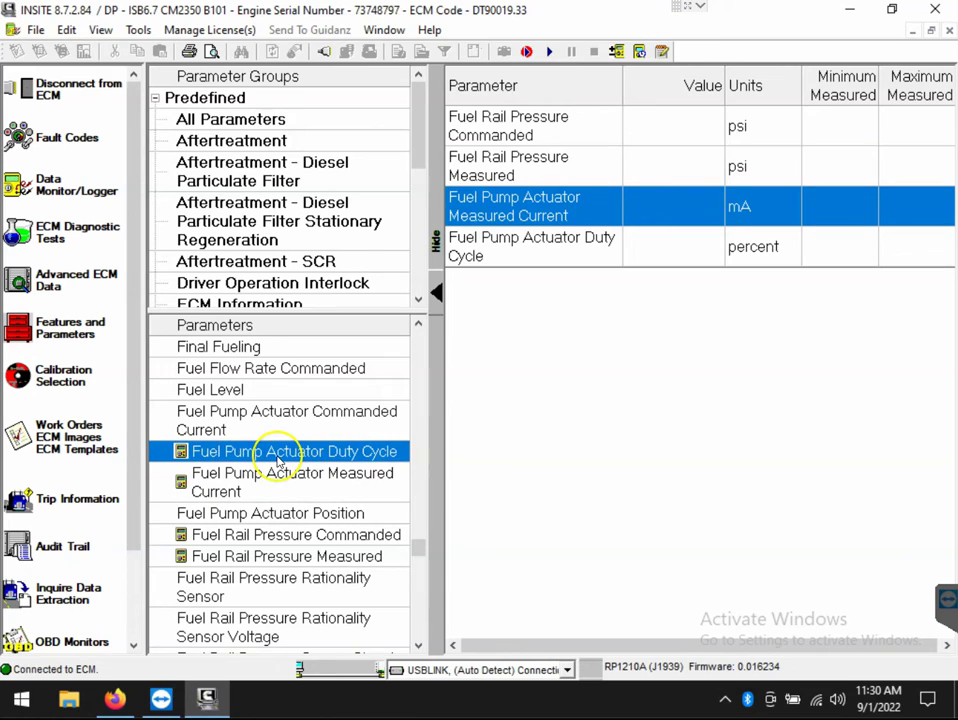
double_click(272, 421)
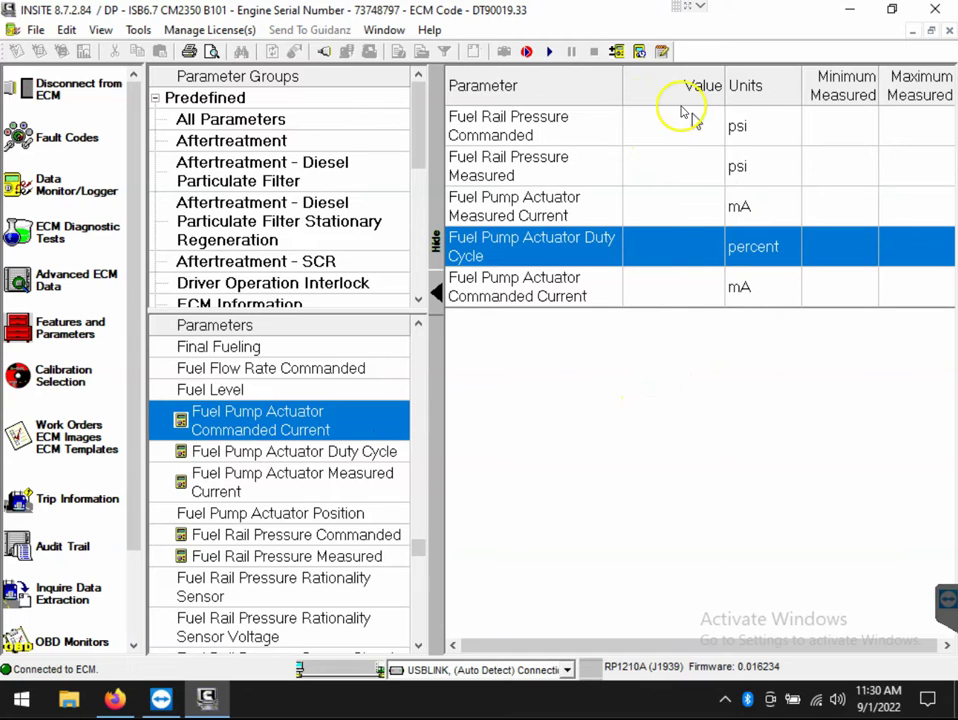
Step: Start live monitoring, then drop Fuel Pump Actuator Commanded Current and Duty Cycle
click(549, 52)
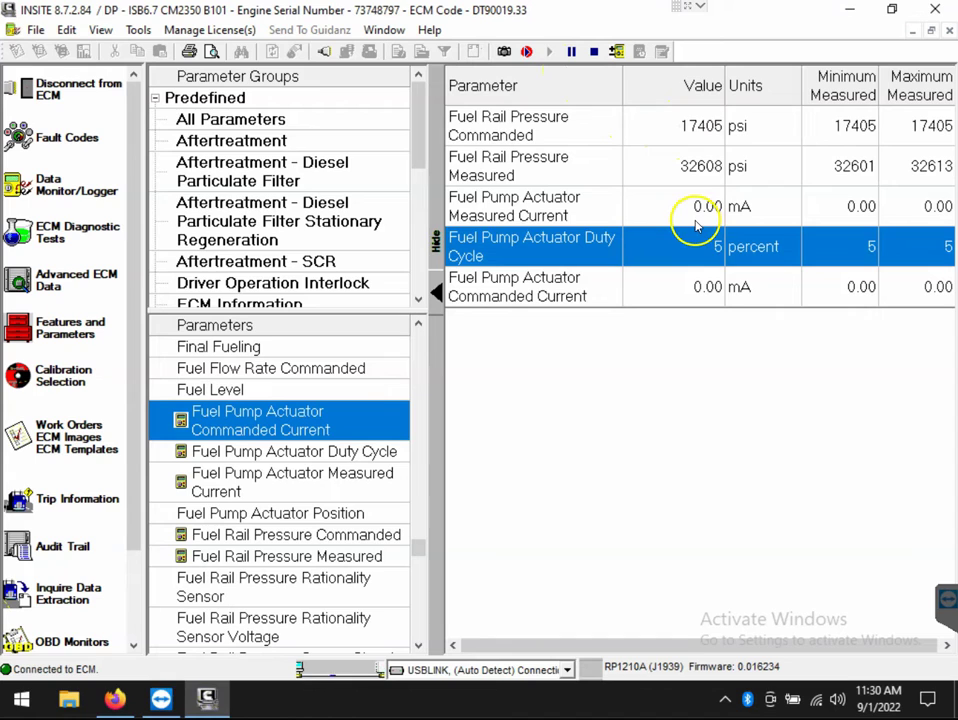
double_click(705, 295)
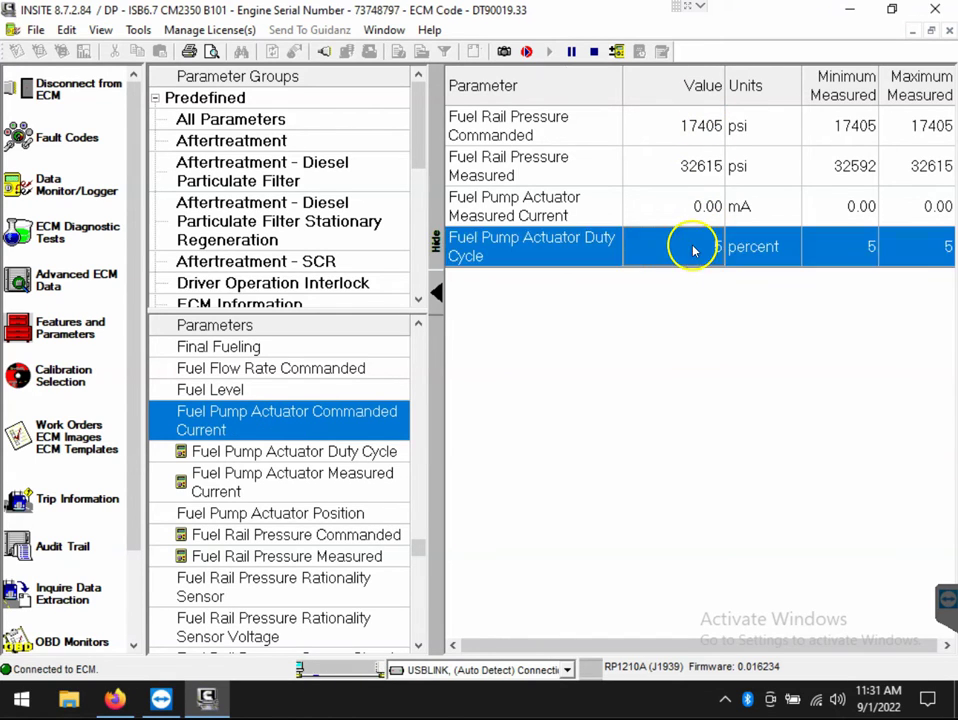
double_click(693, 249)
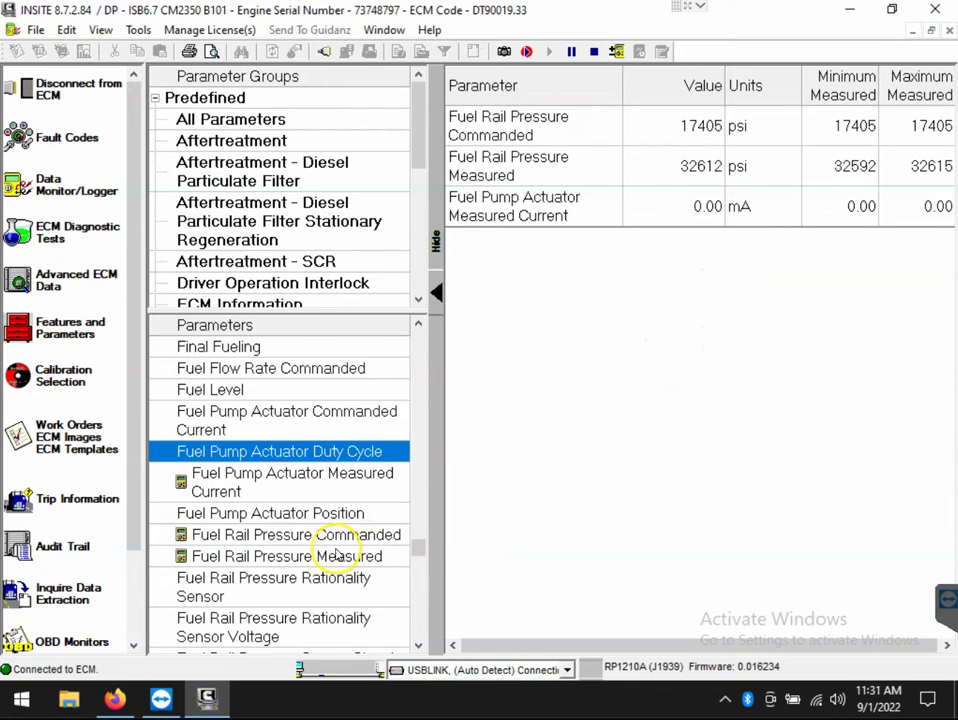
scroll(338, 555, down, 3)
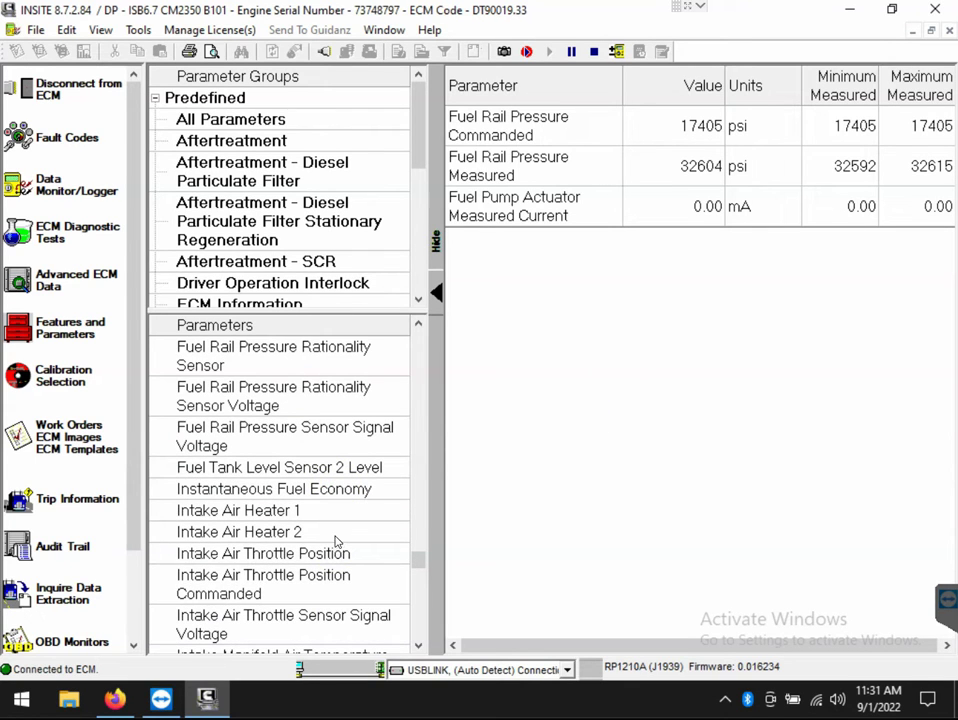
scroll(336, 541, down, 2)
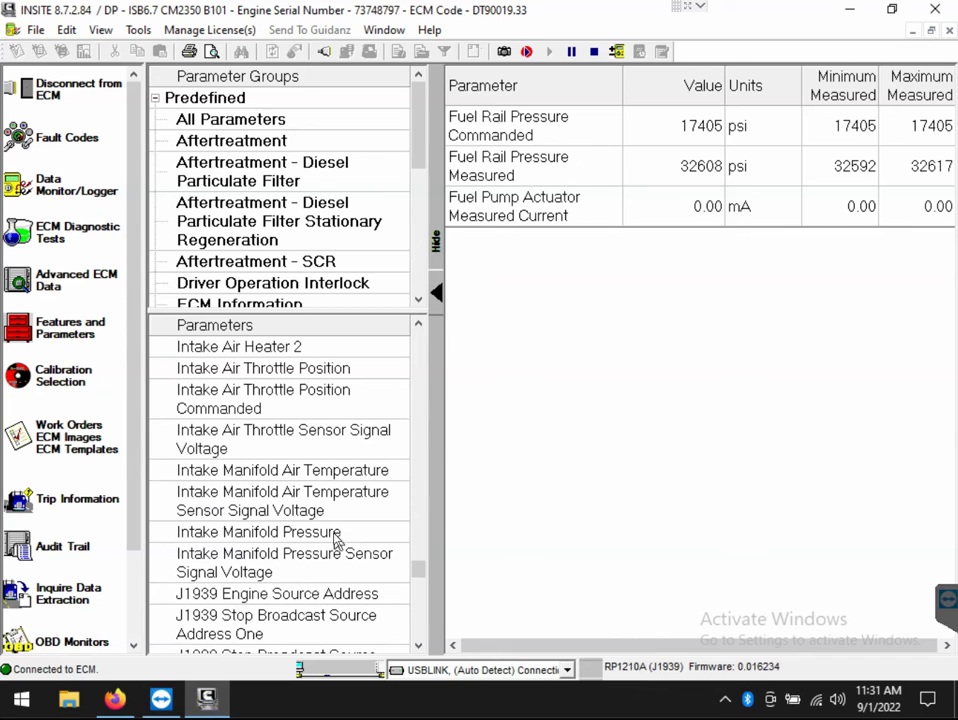
Step: Briefly add Intake Manifold Pressure, then remove it and every remaining row
double_click(336, 534)
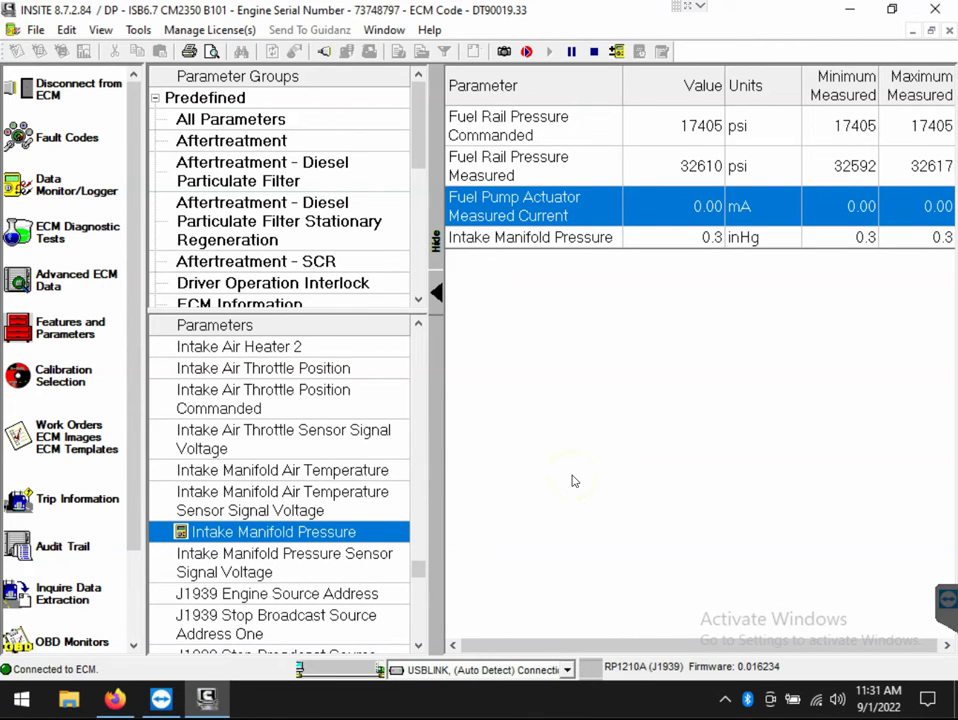
double_click(590, 238)
double_click(580, 205)
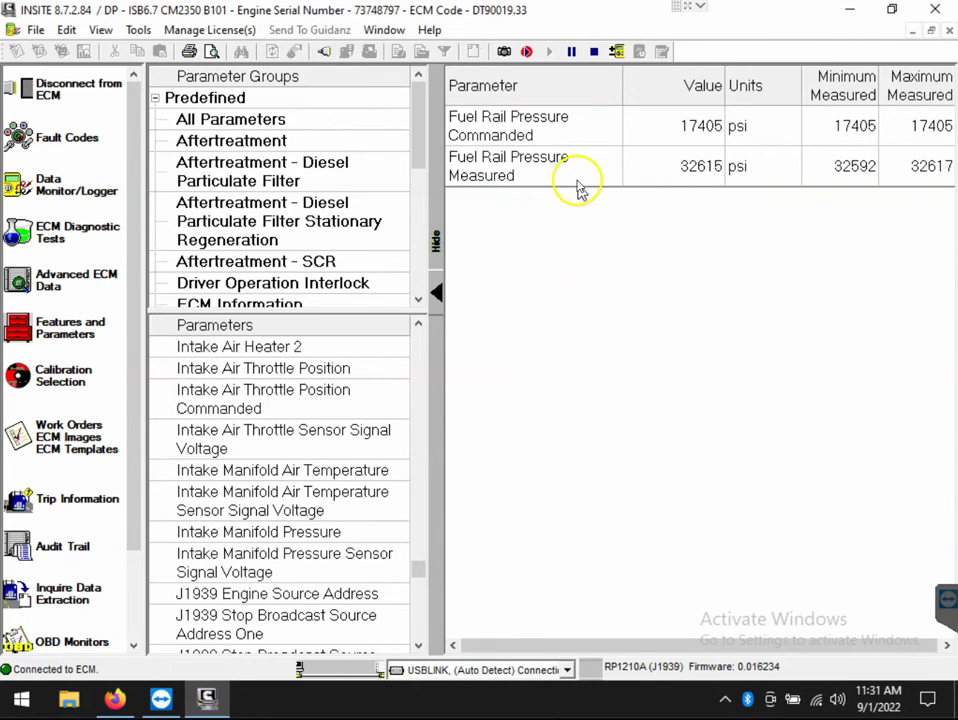
double_click(577, 178)
double_click(569, 124)
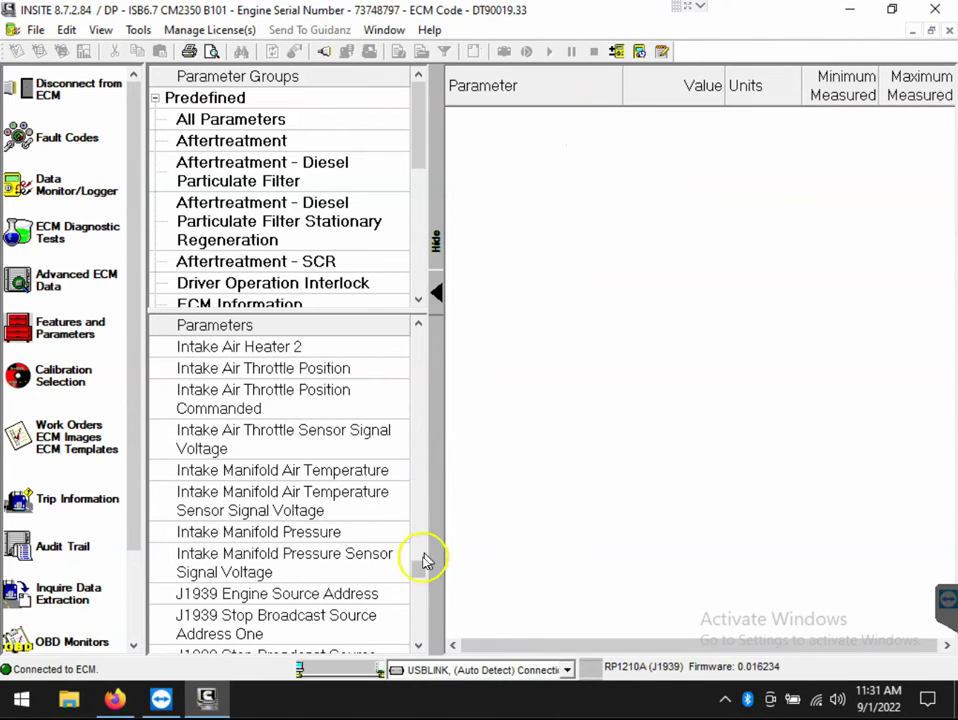
Step: Collapse CM2350A and start a new custom parameter group under Custom
drag(428, 460, 381, 321)
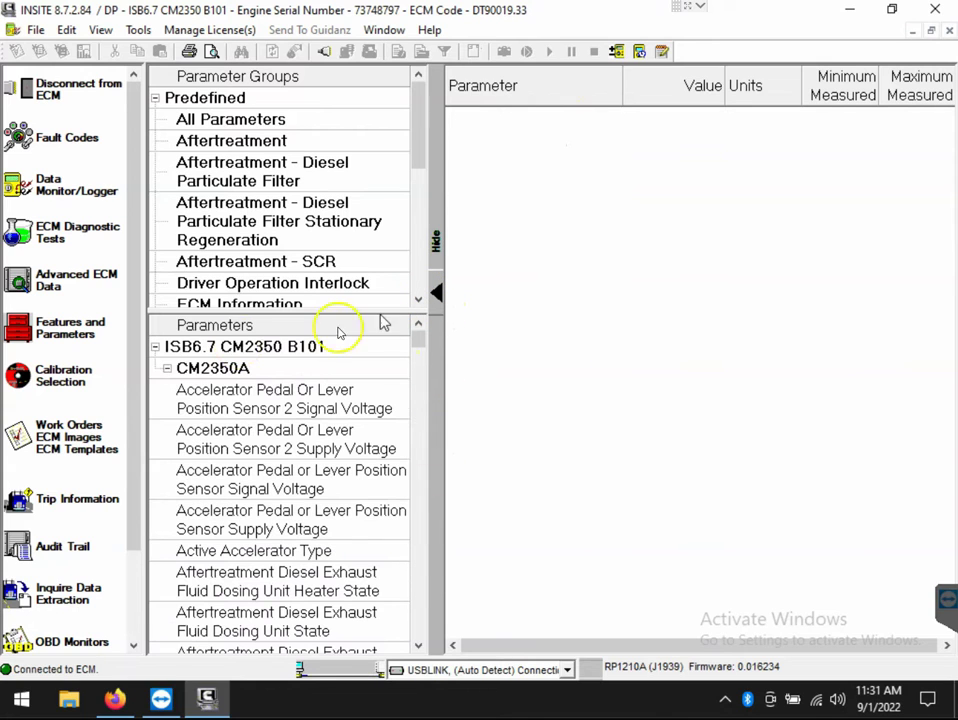
click(168, 370)
drag(421, 150, 418, 300)
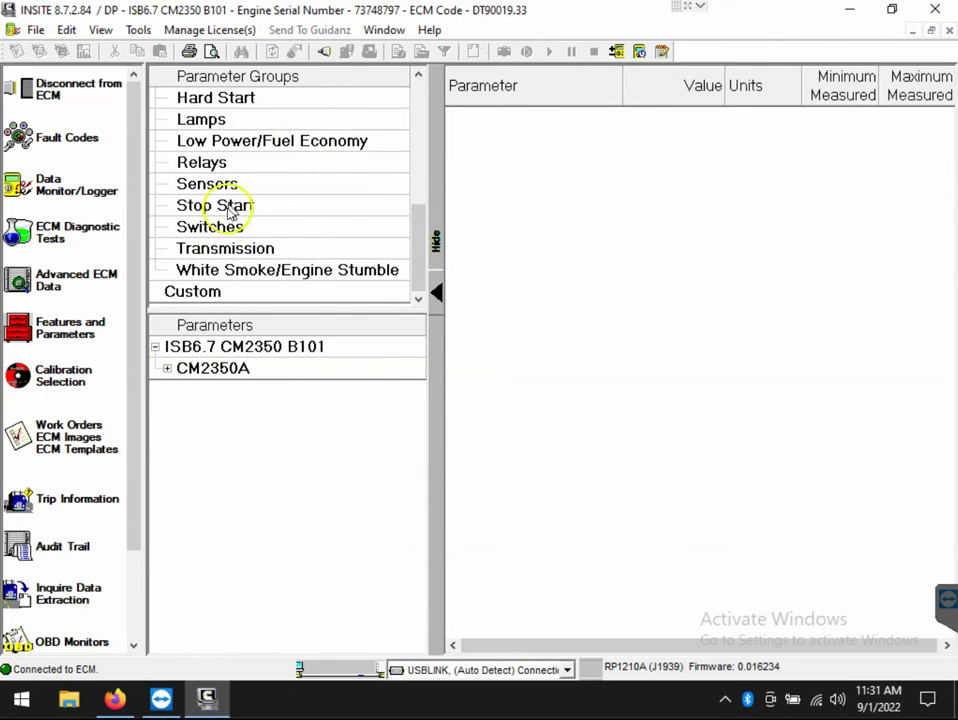
click(227, 293)
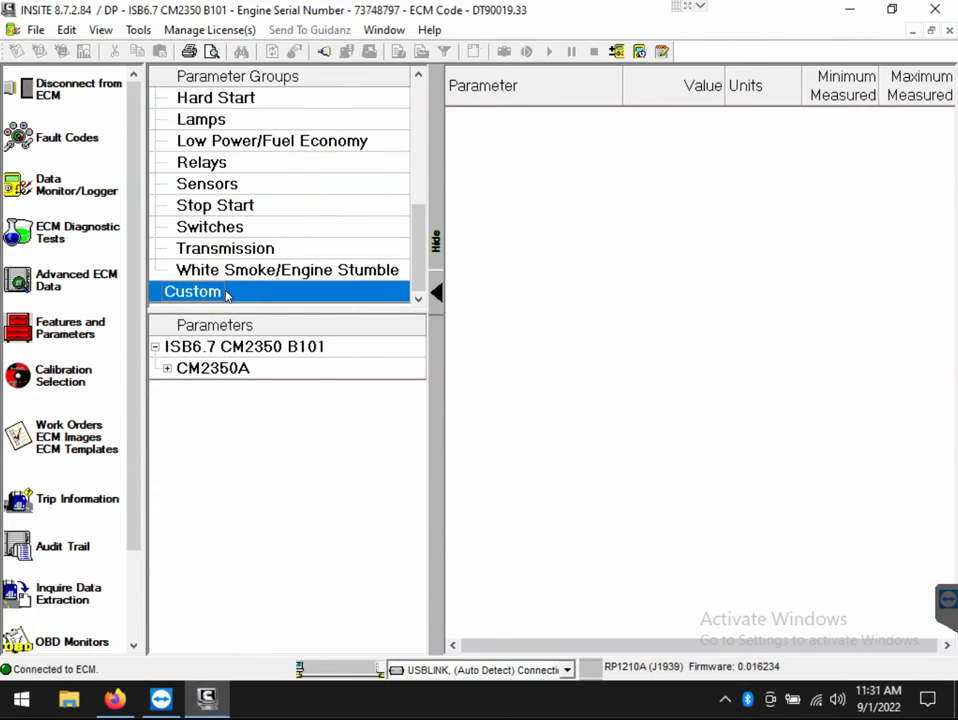
right_click(233, 293)
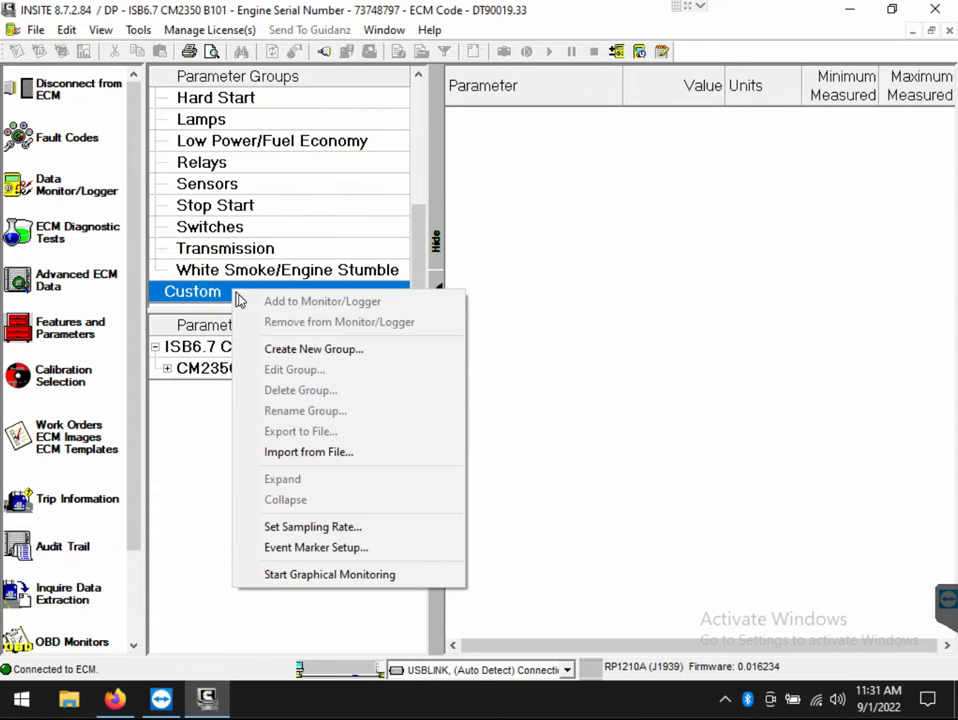
click(268, 350)
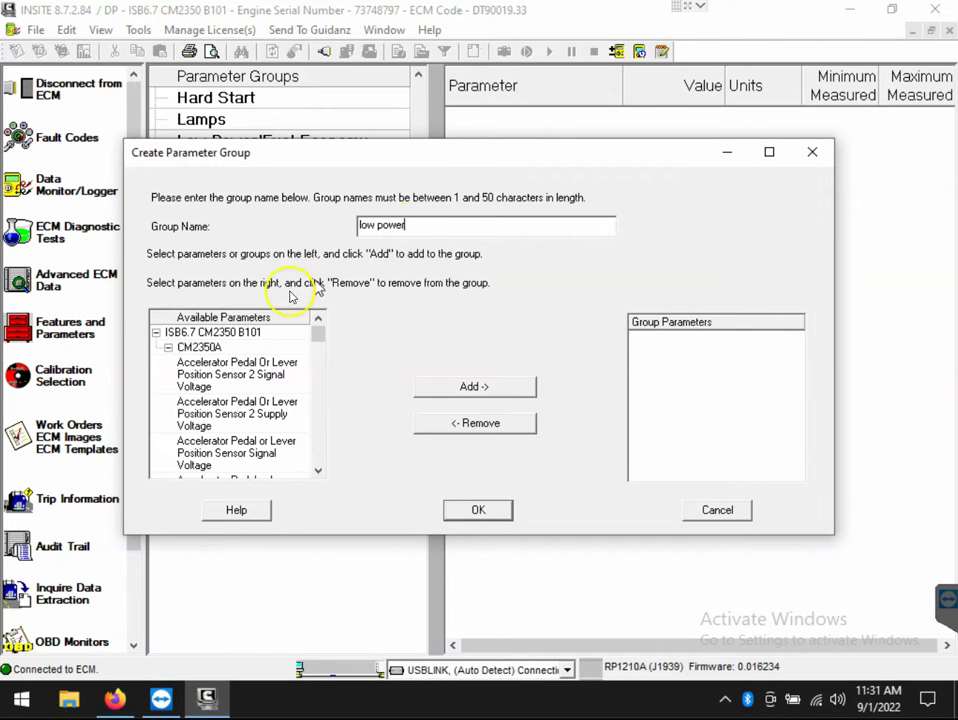
Step: Add Accelerator Pedal Or Lever Position Sensor 2 Signal Voltage and Crankcase Pressure to the group
click(239, 376)
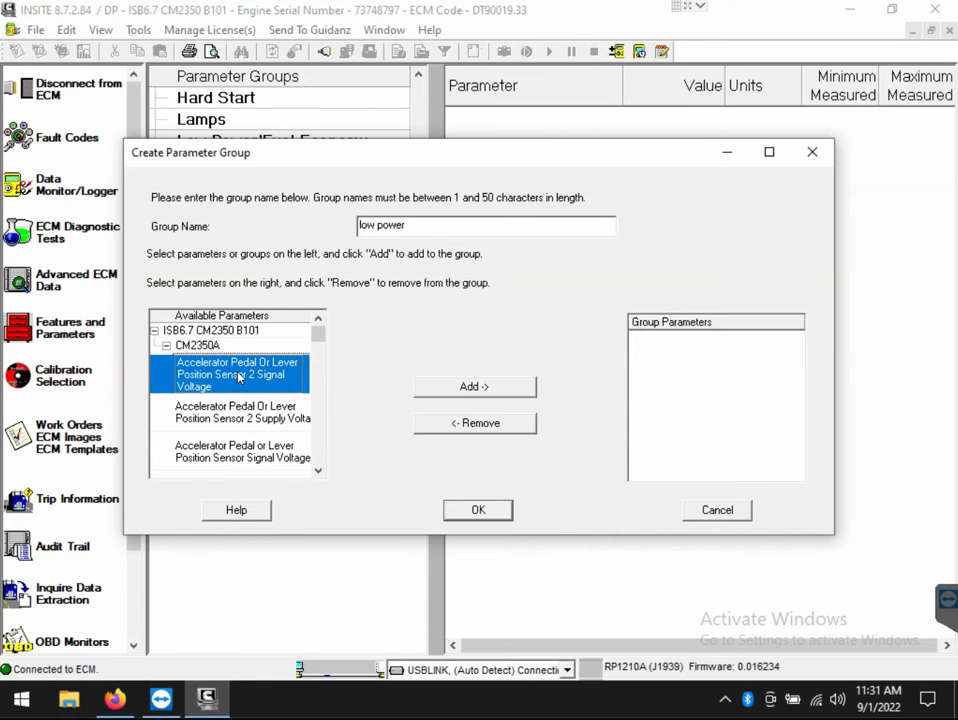
click(466, 389)
scroll(271, 418, down, 5)
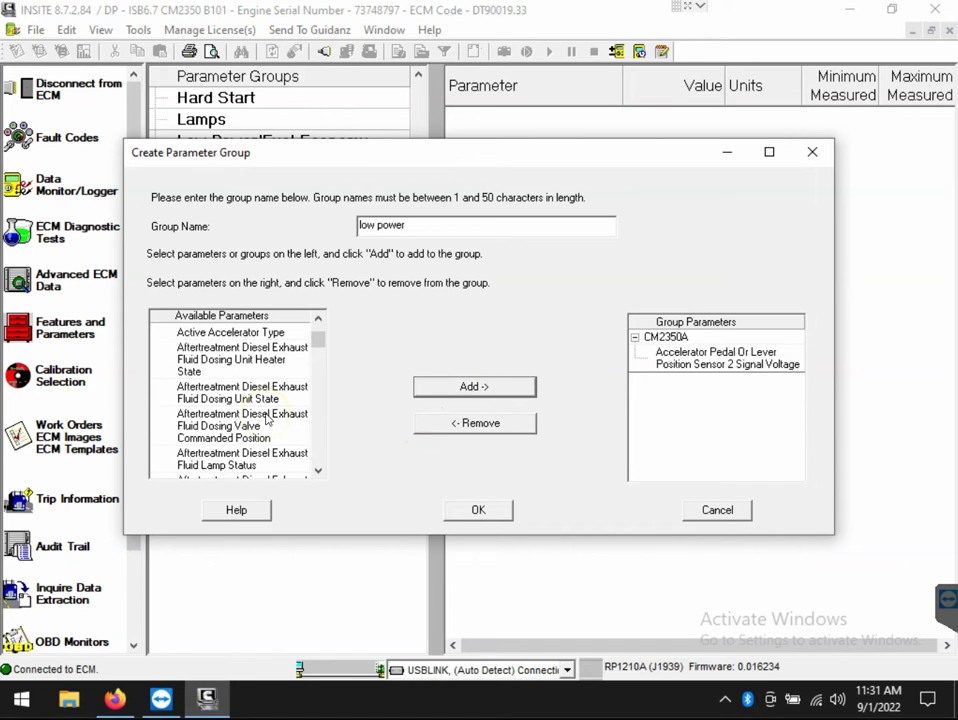
scroll(268, 420, down, 5)
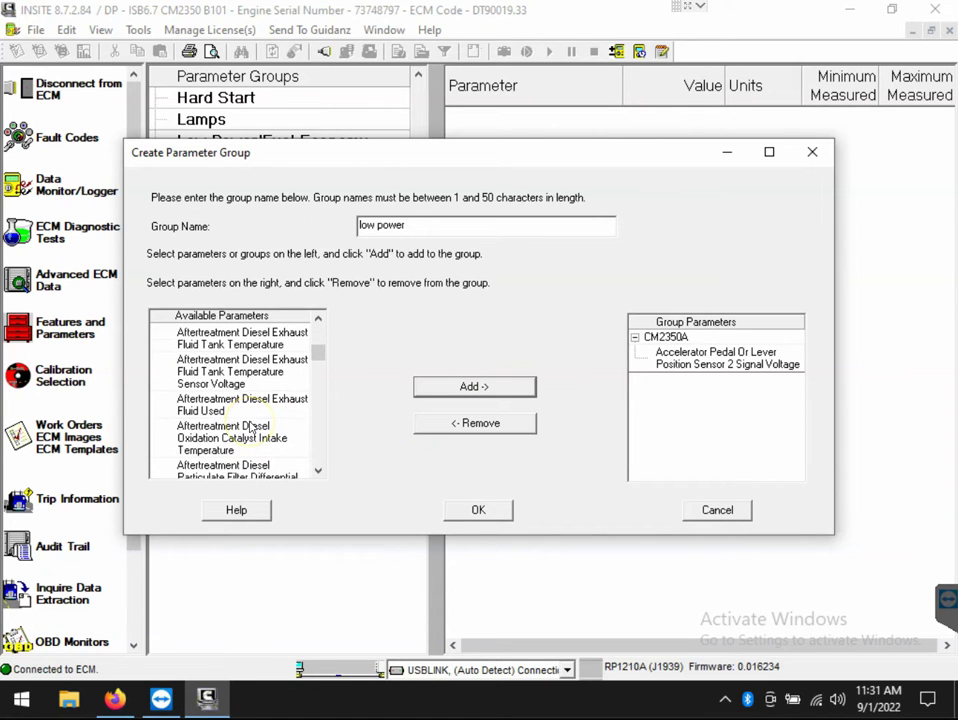
scroll(251, 427, down, 10)
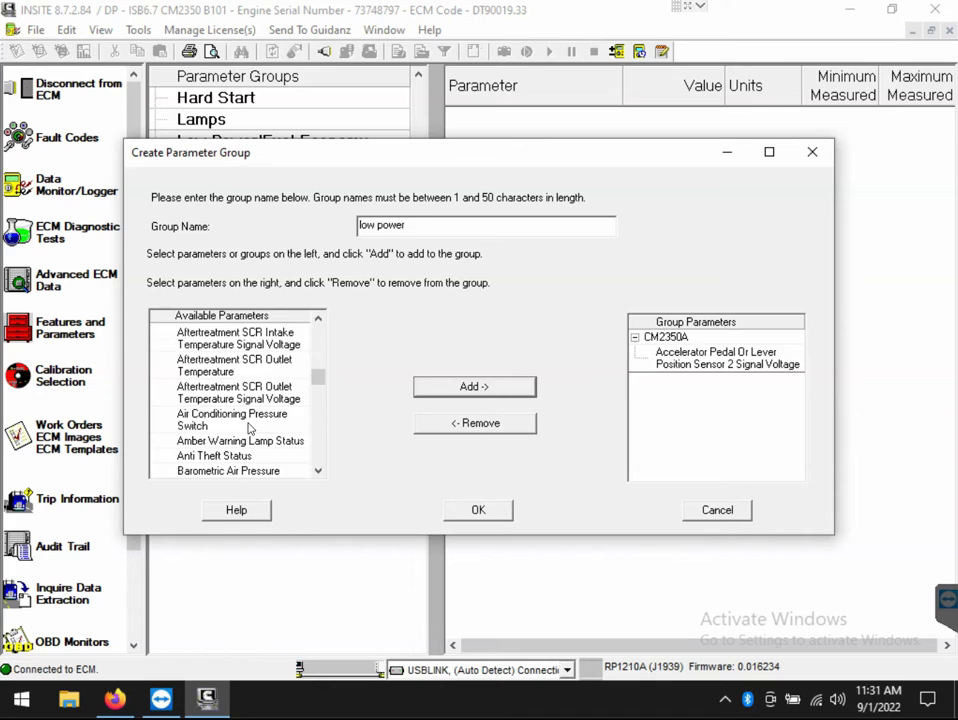
scroll(250, 428, down, 1)
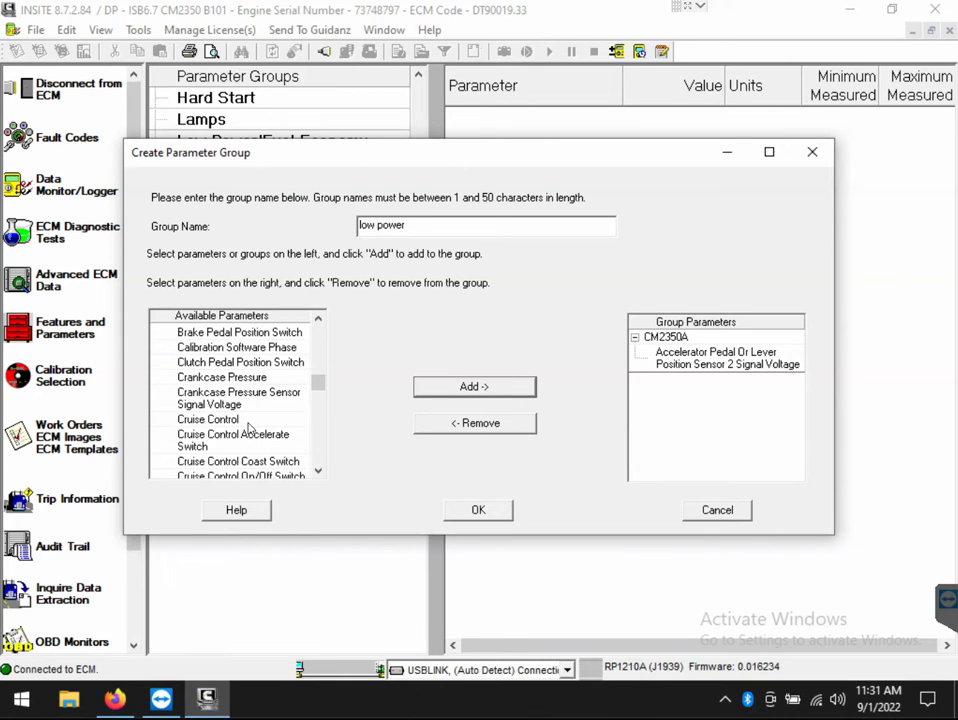
scroll(251, 427, down, 1)
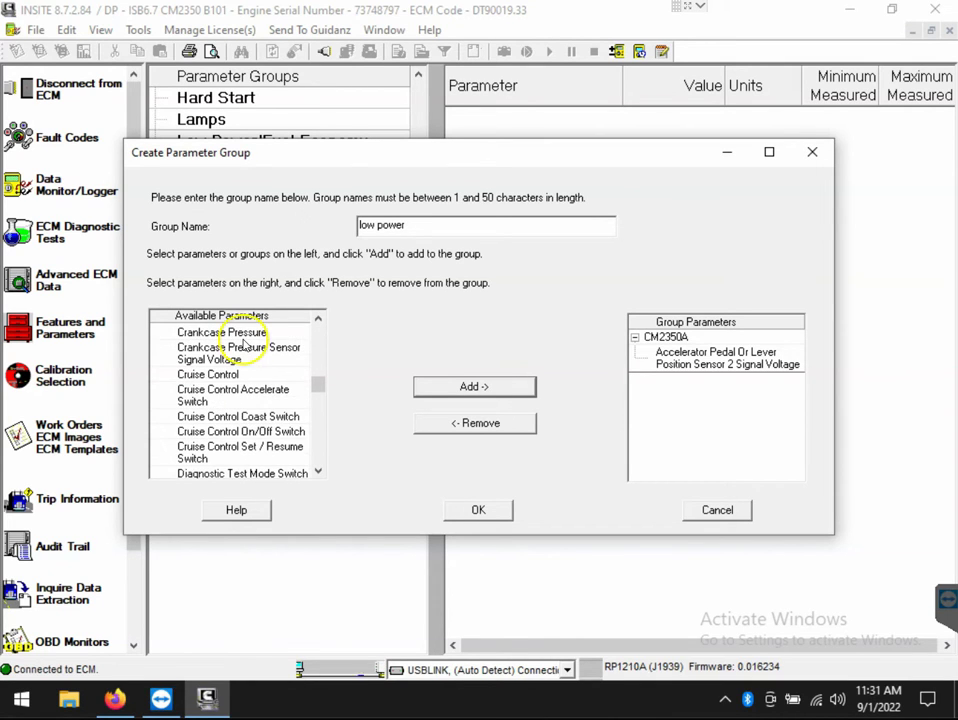
click(200, 332)
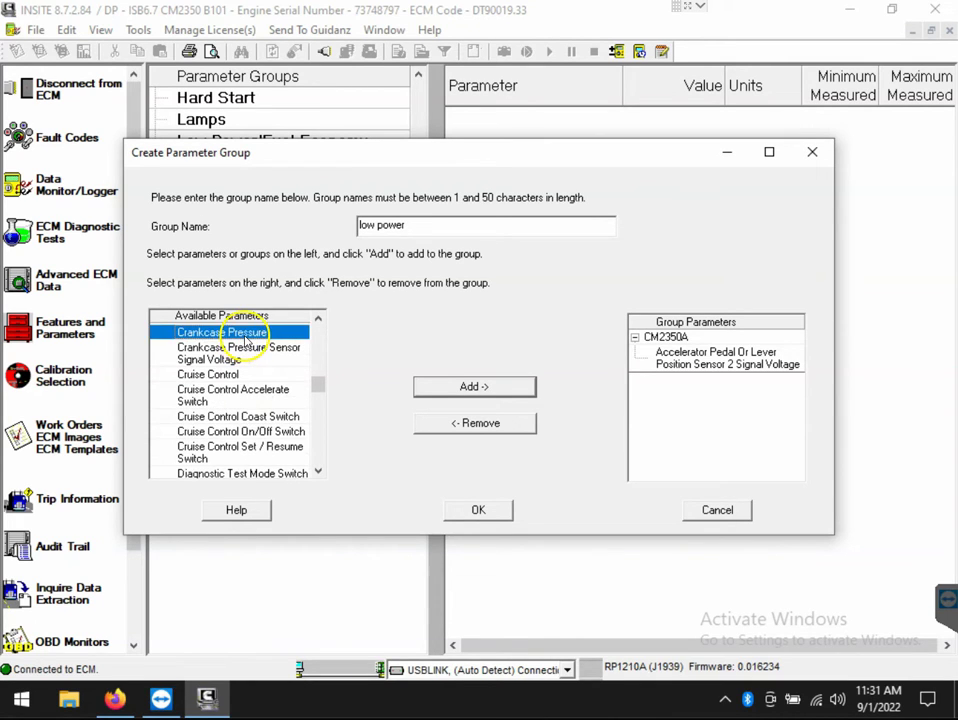
click(456, 390)
Step: Add EGR Differential Pressure and EGR Temperature to the group
scroll(254, 421, down, 6)
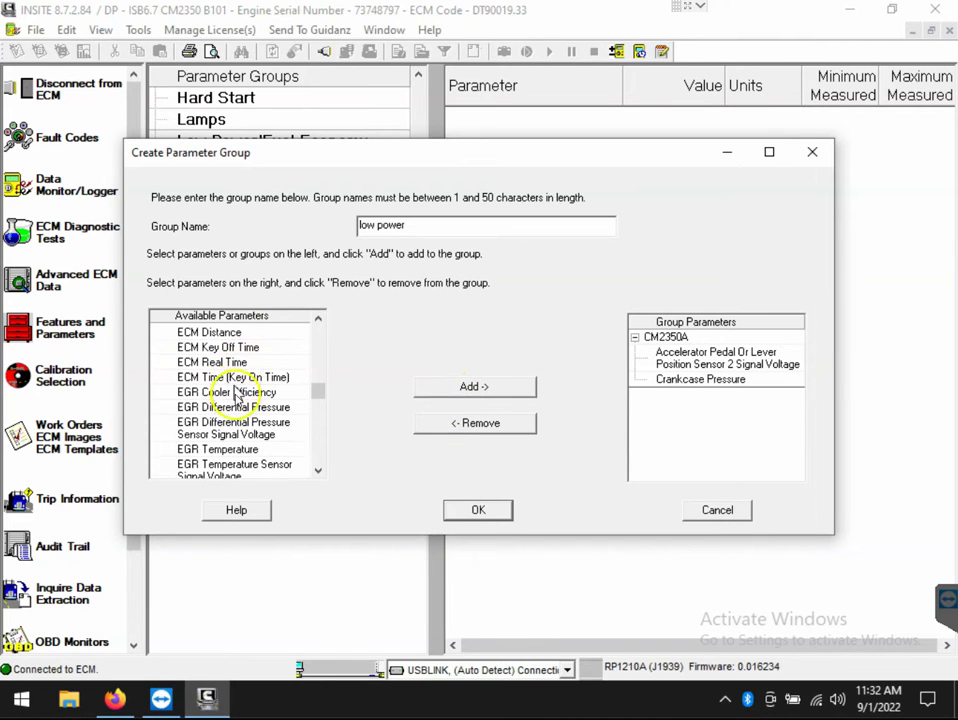
click(240, 407)
click(434, 387)
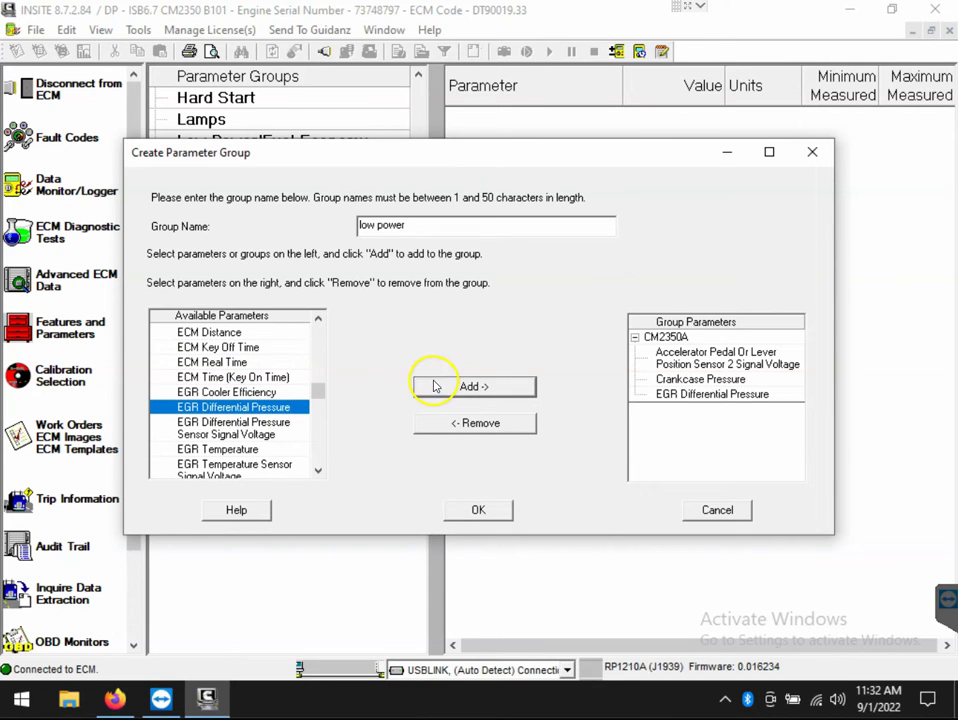
click(250, 451)
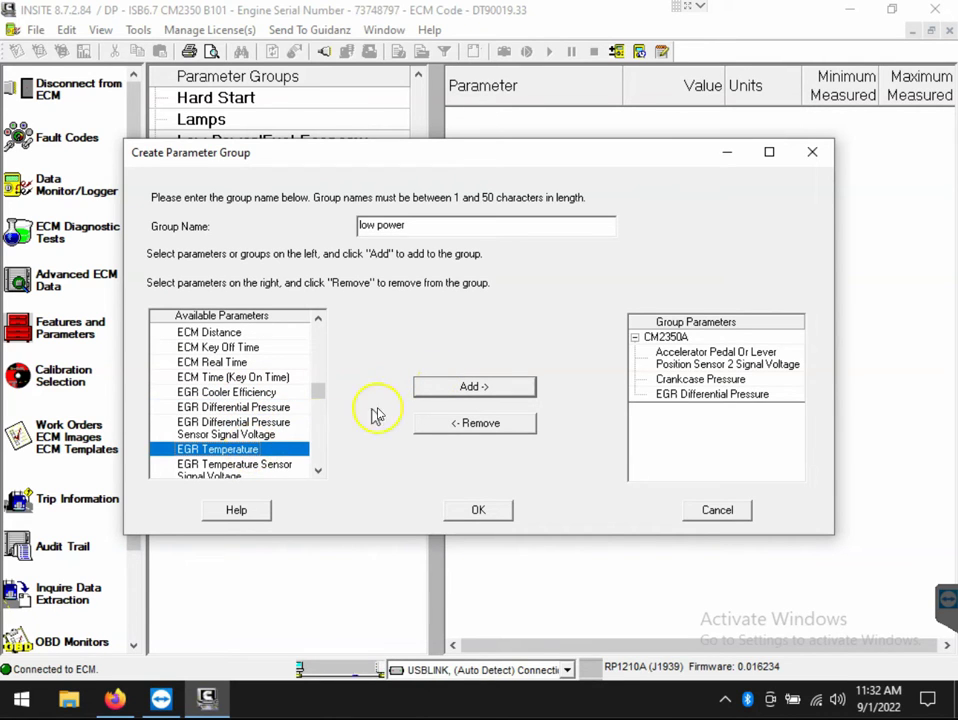
click(438, 386)
Step: Add EGR Valve Position Commanded and Measured (Percent Open), then save the 'low power' group
scroll(260, 425, down, 1)
scroll(260, 425, down, 1)
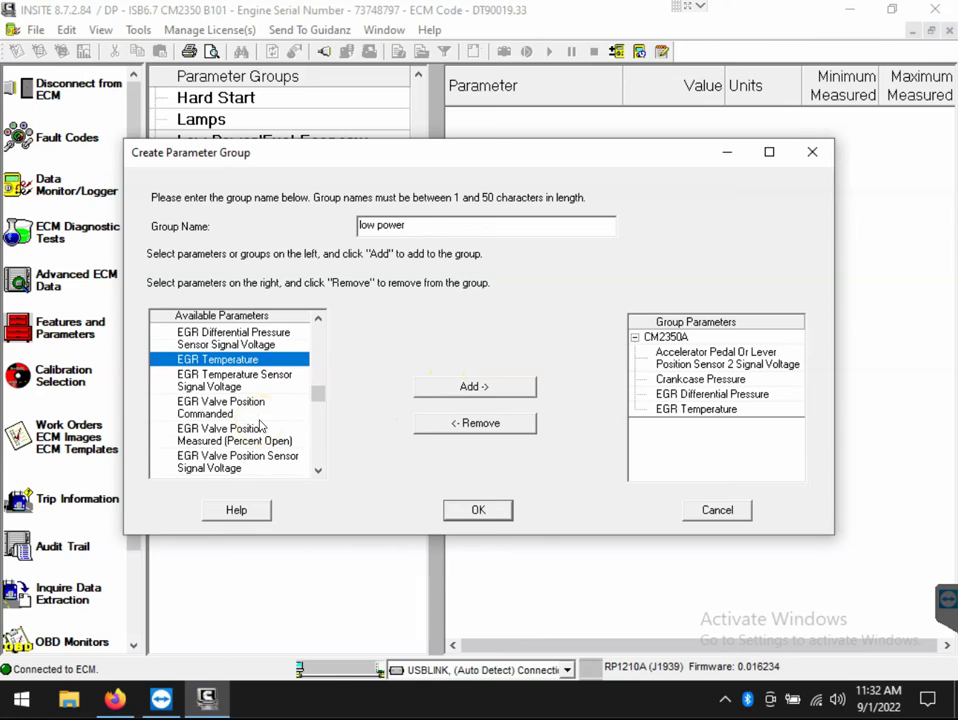
click(260, 410)
click(438, 390)
scroll(277, 430, down, 1)
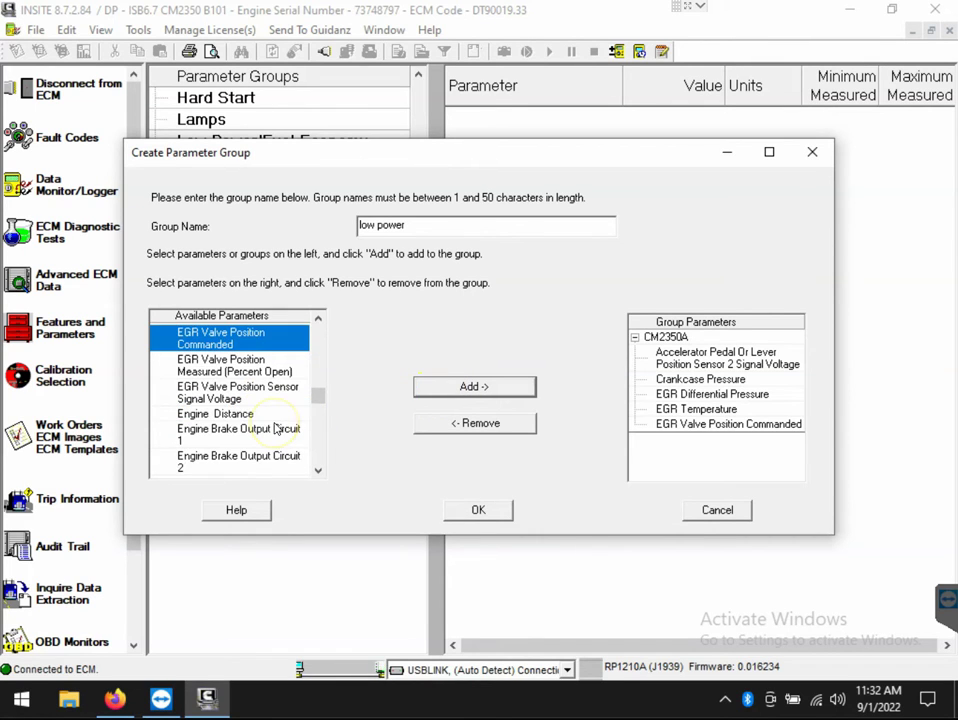
click(270, 372)
click(452, 390)
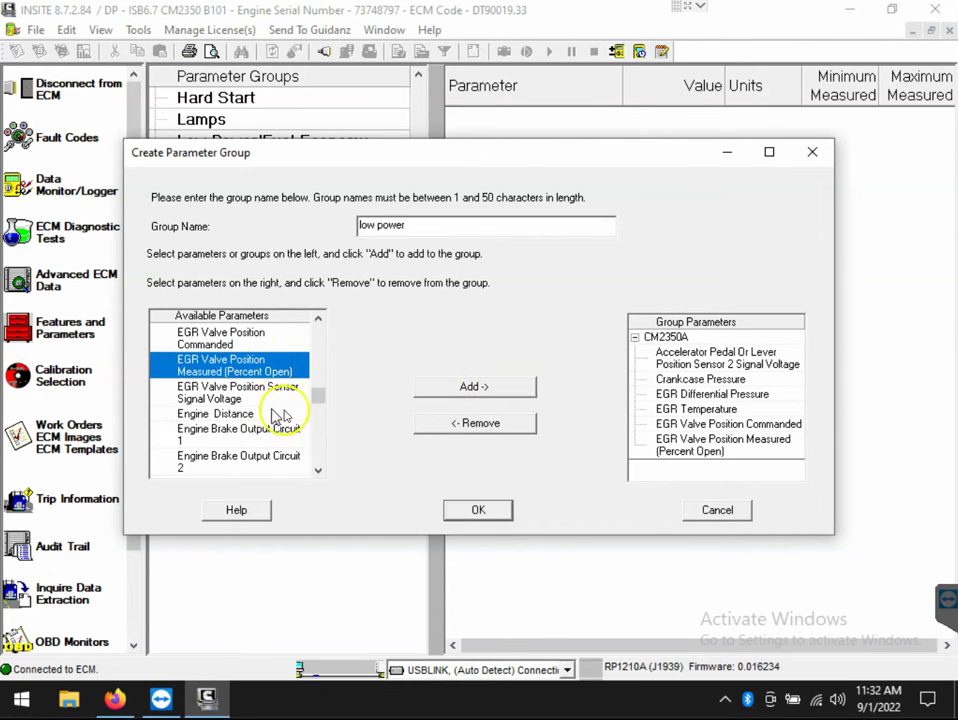
scroll(262, 415, down, 2)
scroll(262, 415, down, 1)
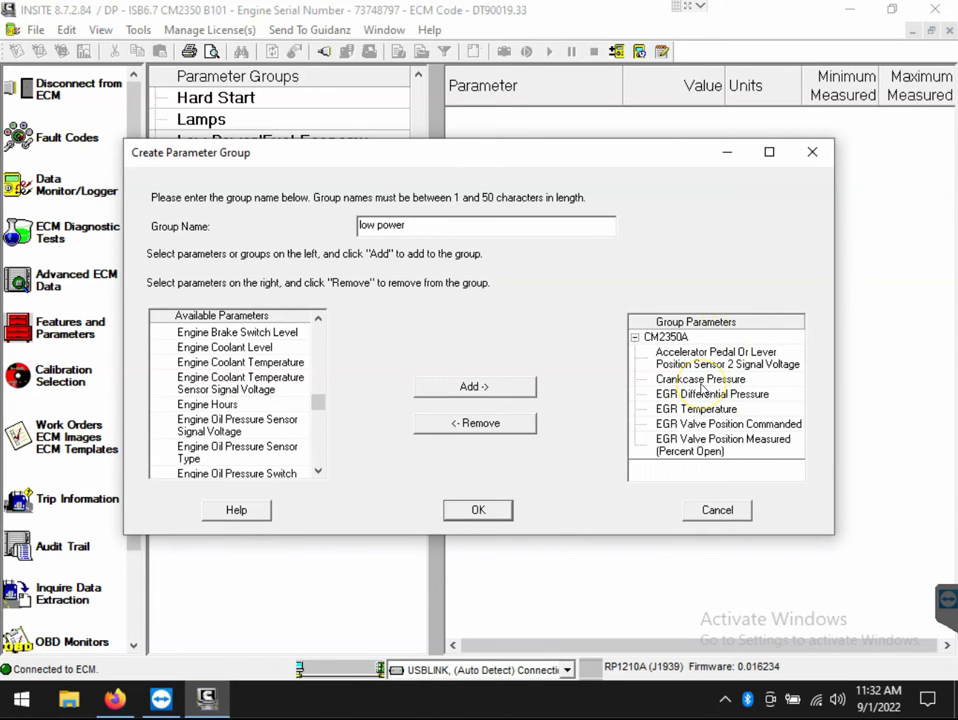
click(480, 511)
Step: Load Custom > low power into the monitor to show its six parameters' live values
scroll(388, 273, down, 1)
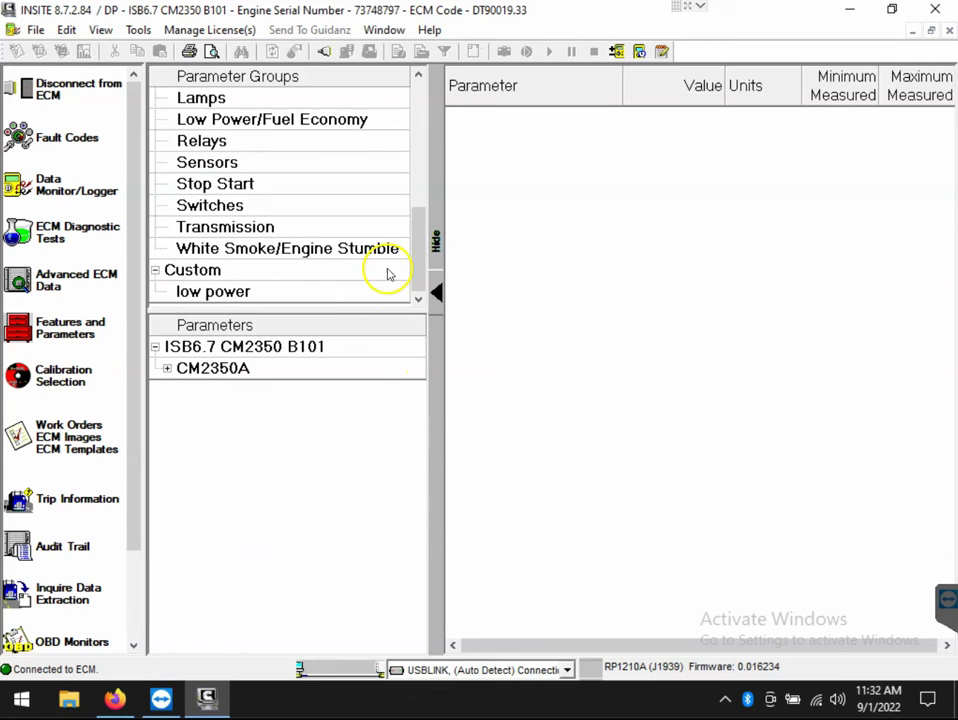
click(236, 294)
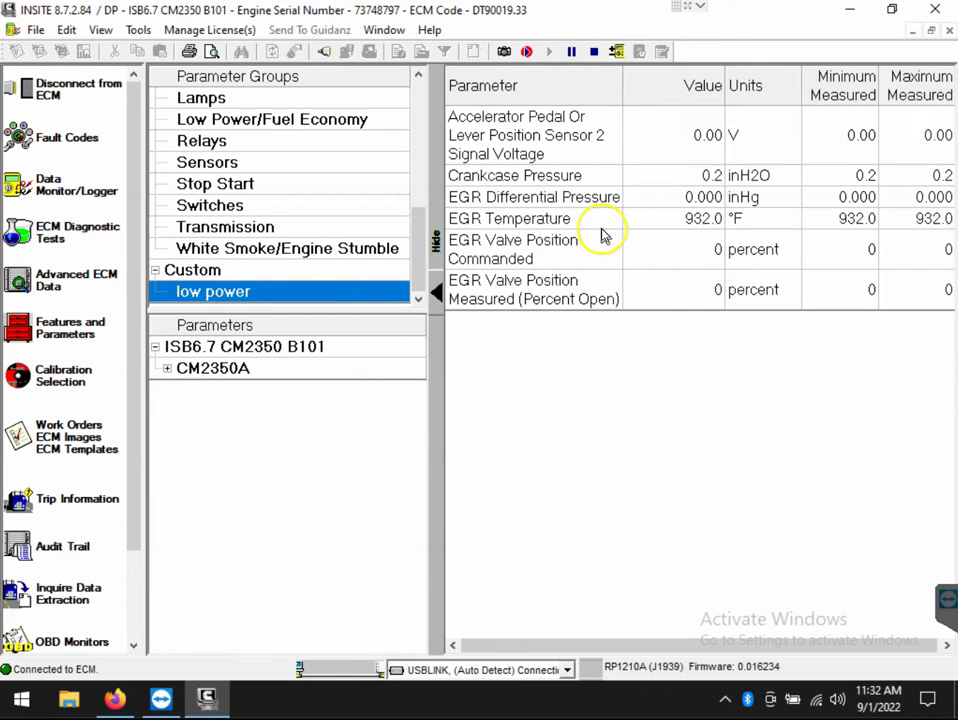
Step: Open the low power group in the group editor and scroll to the turbocharger parameters
right_click(332, 296)
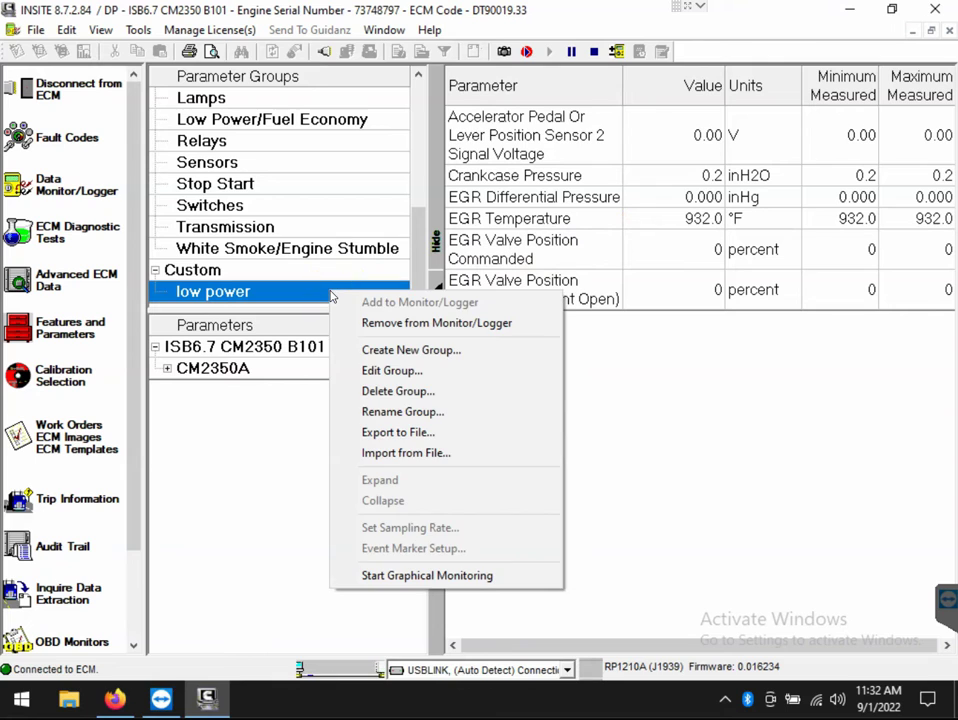
click(371, 370)
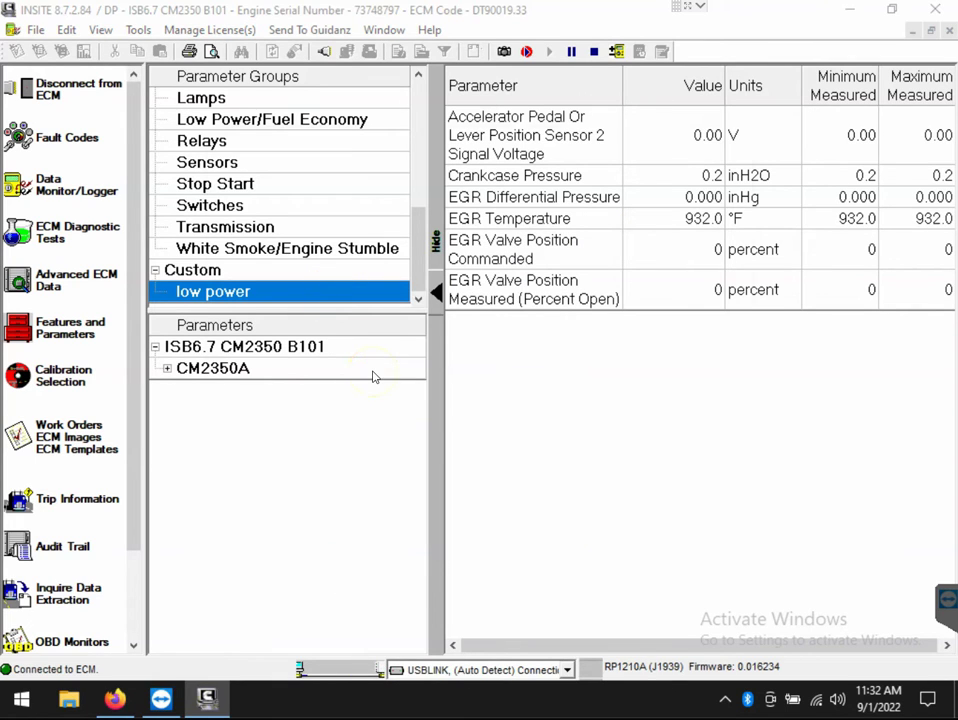
scroll(374, 377, down, 15)
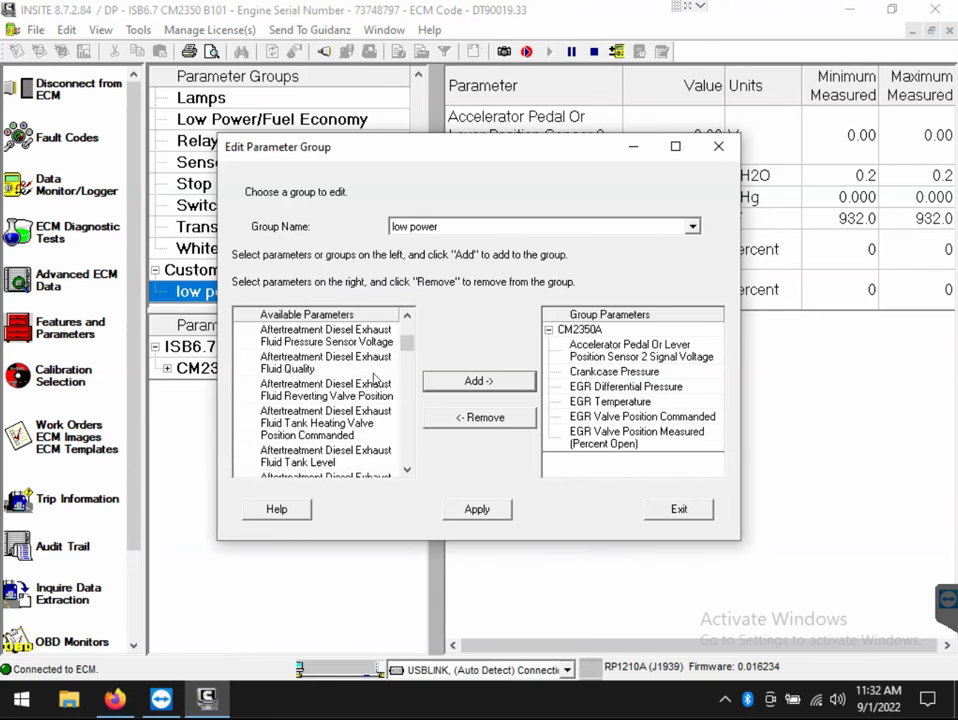
scroll(374, 379, down, 8)
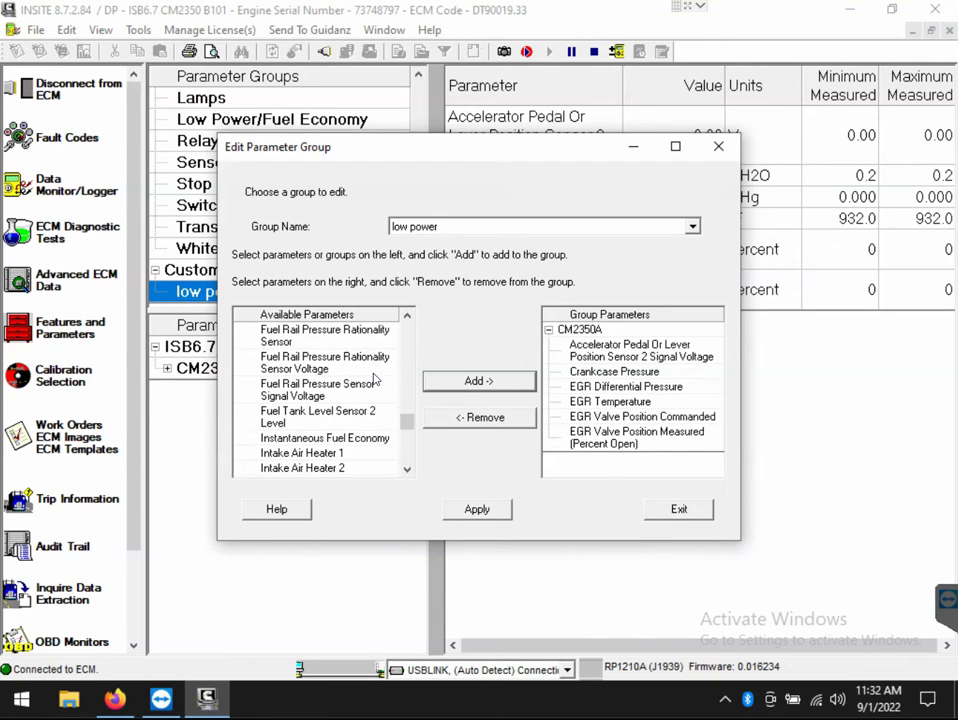
scroll(374, 379, down, 4)
scroll(374, 378, down, 8)
scroll(374, 379, down, 8)
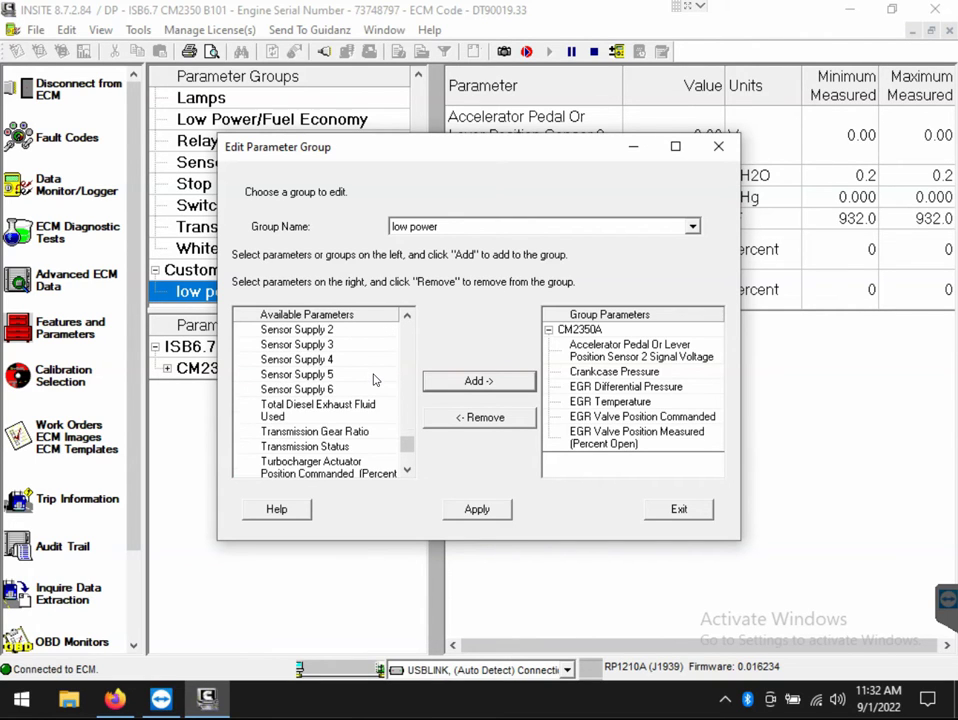
scroll(374, 380, down, 1)
Step: Add Turbocharger Actuator Position Commanded and Measured, apply the changes and exit the editor
click(363, 424)
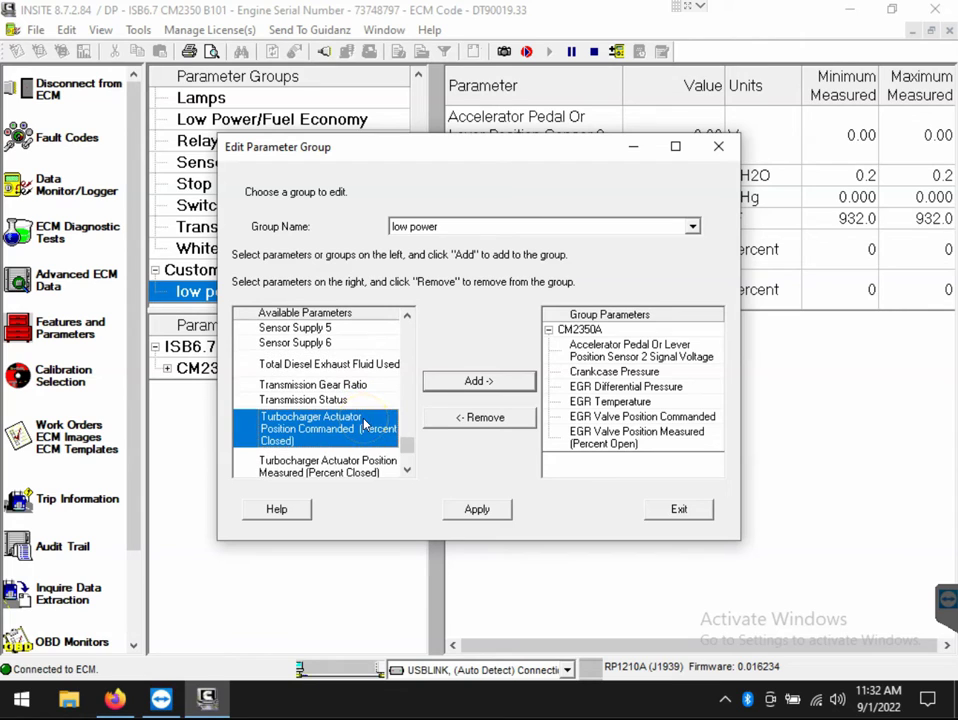
click(430, 381)
click(342, 462)
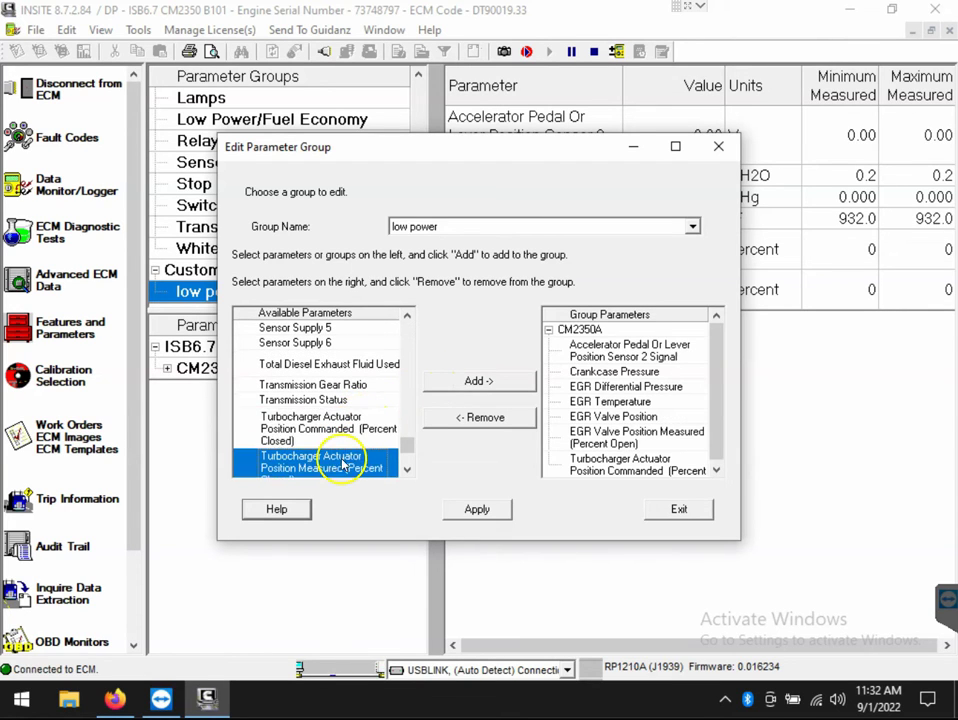
click(475, 381)
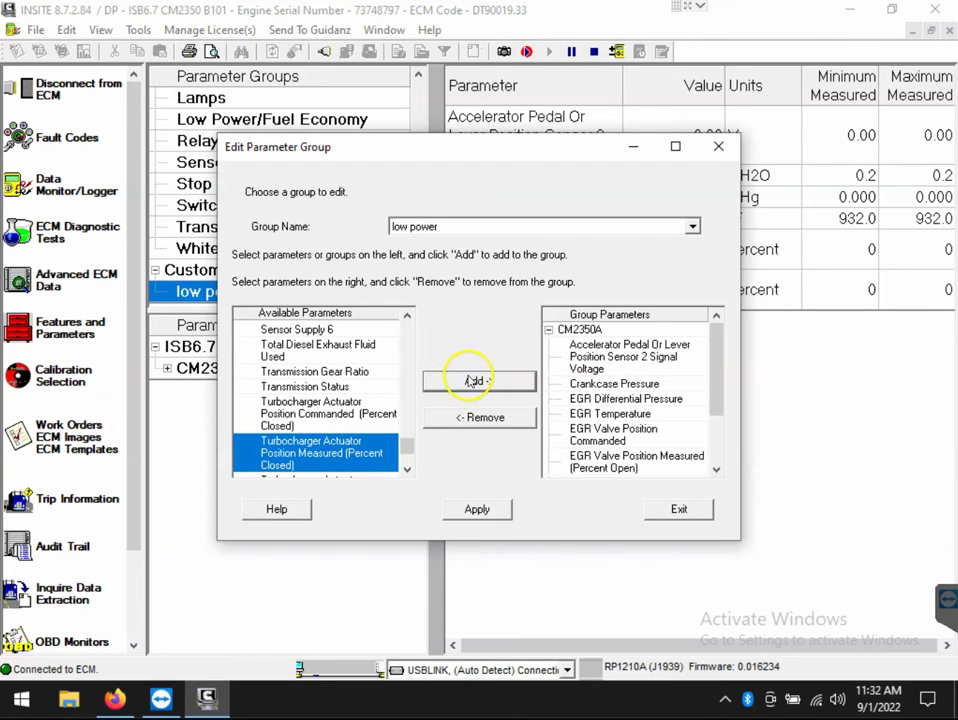
click(477, 510)
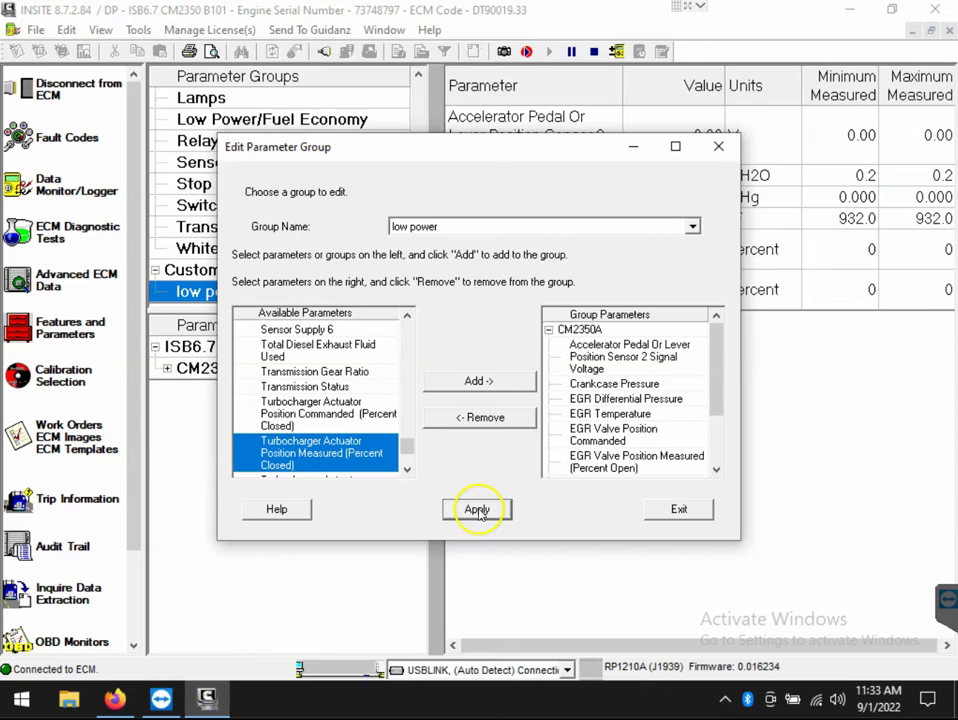
click(676, 509)
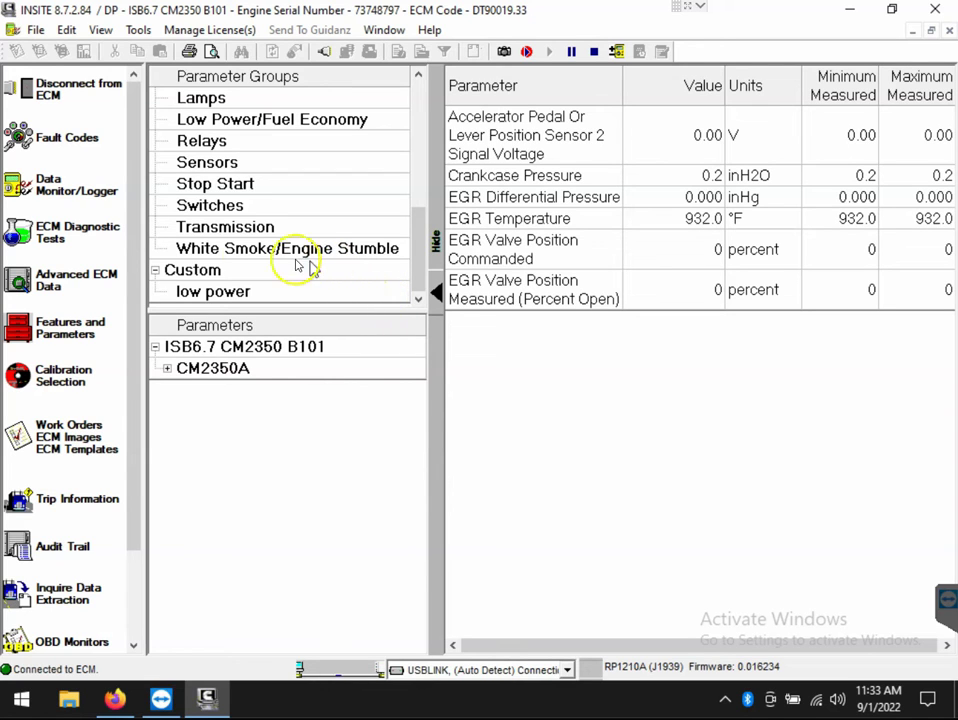
Step: Select Custom > low power to list all eight parameters, with turbocharger positions at 5 and 22 percent
click(203, 292)
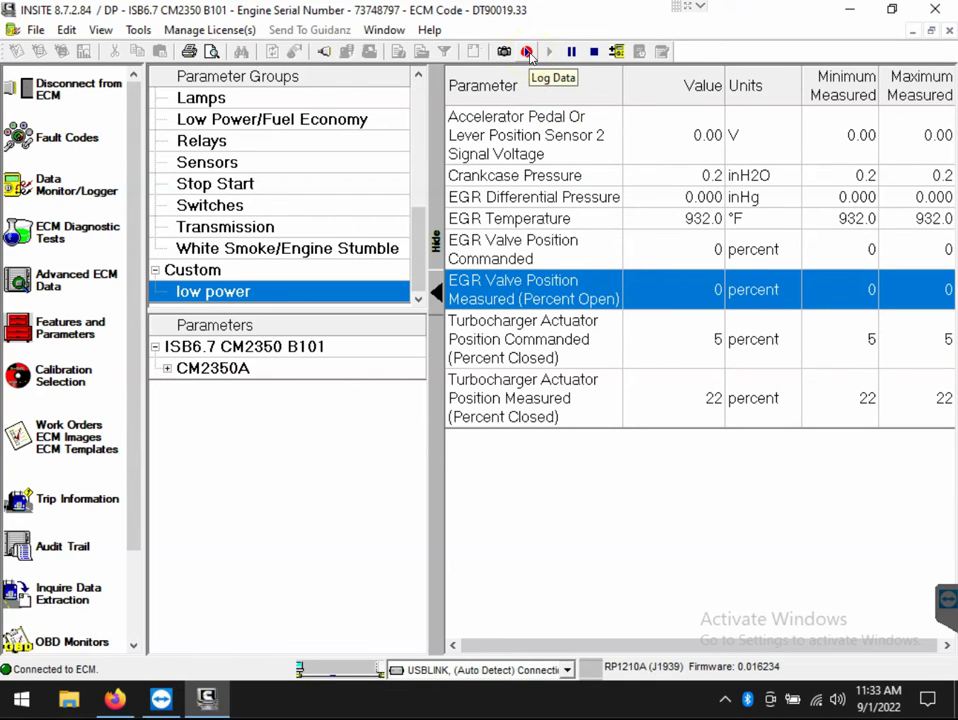
Step: Start logging the low power data and mark Event 1 with the description 'skipping'
click(528, 52)
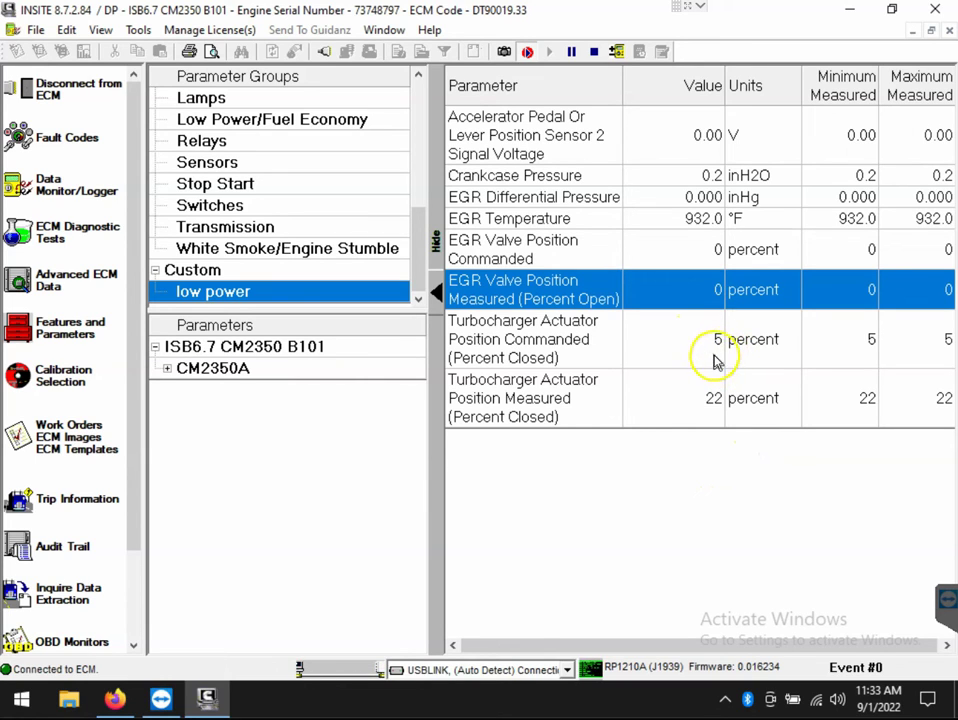
click(716, 378)
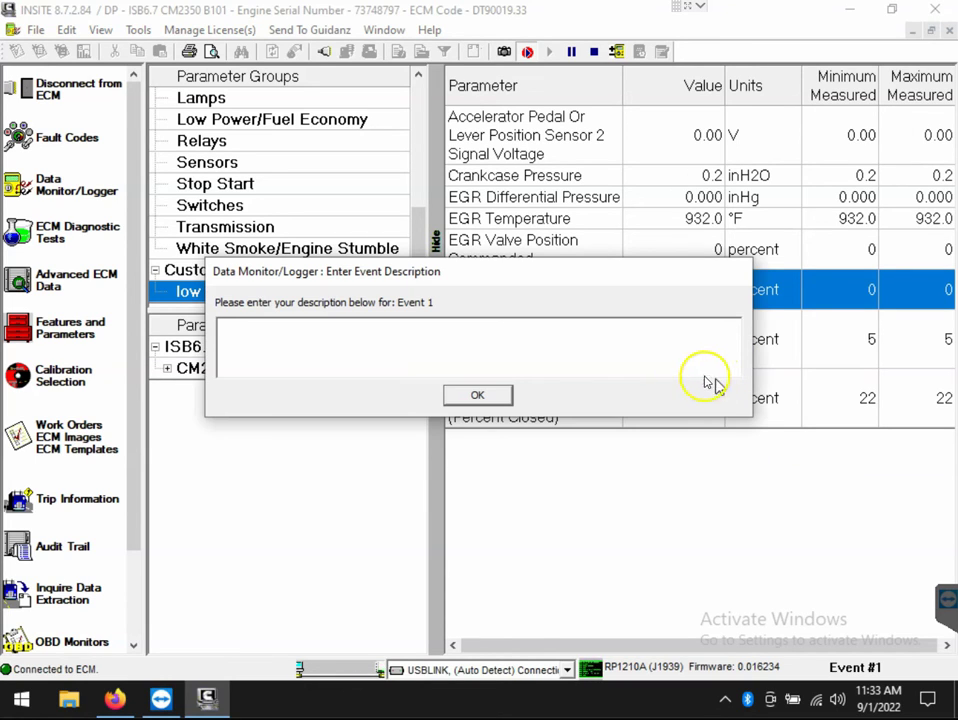
click(550, 357)
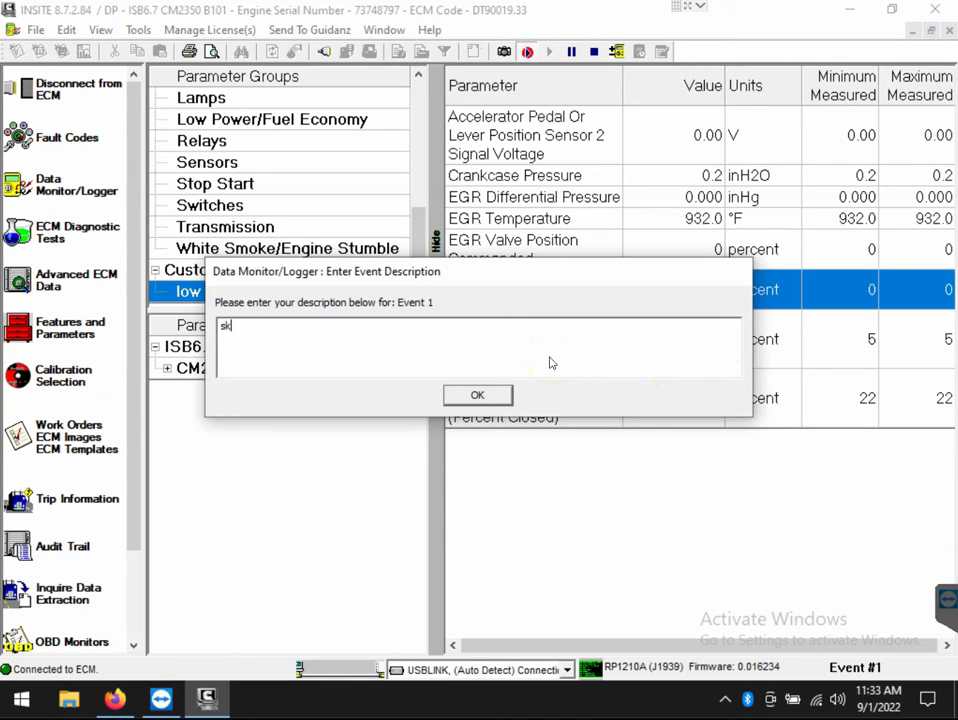
click(500, 392)
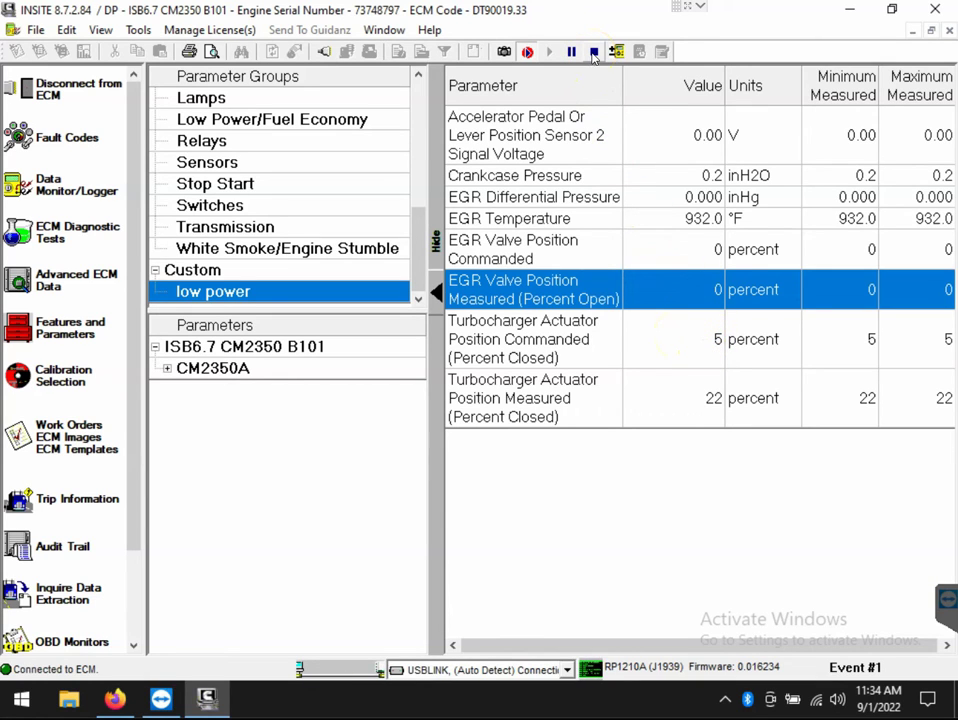
Step: Stop recording, save the CSV log as 'low power isb', confirm comments, and minimize INSITE
click(594, 52)
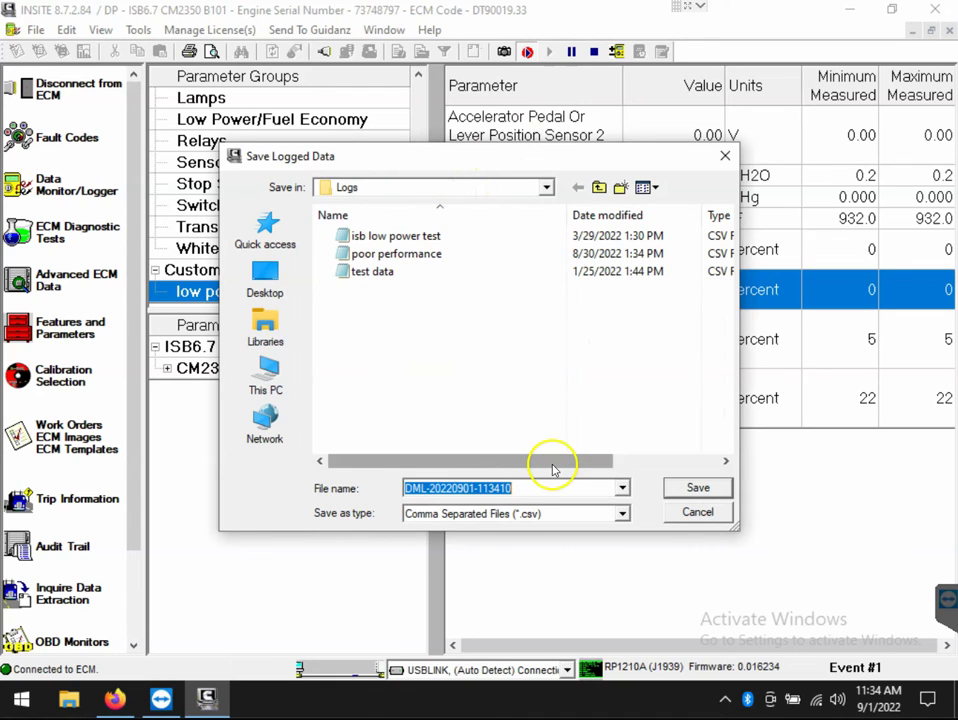
key(BackSpace)
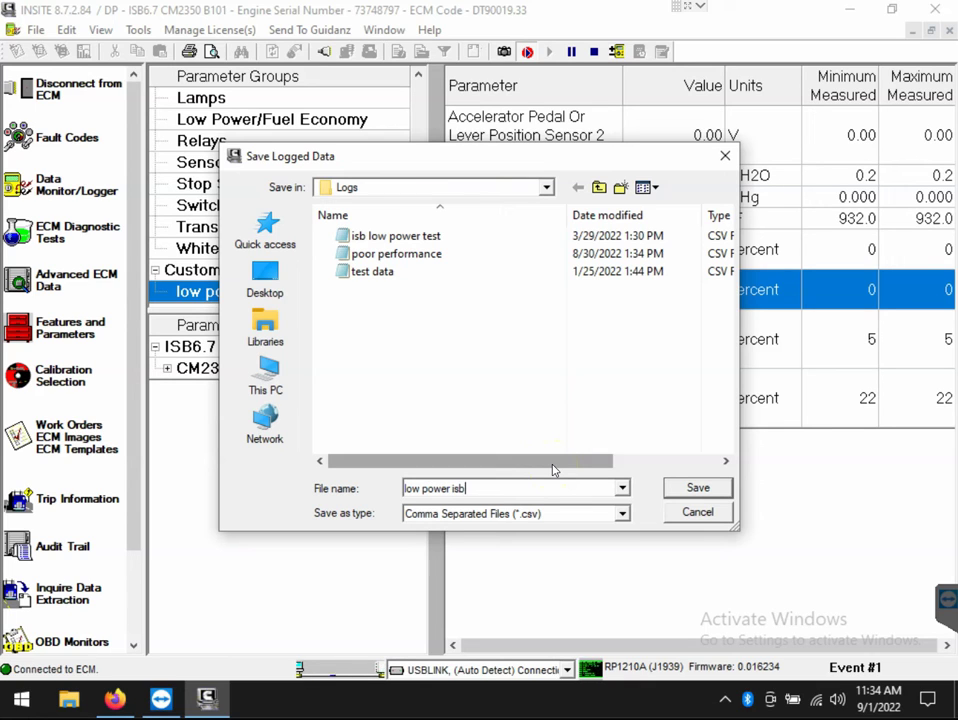
click(697, 488)
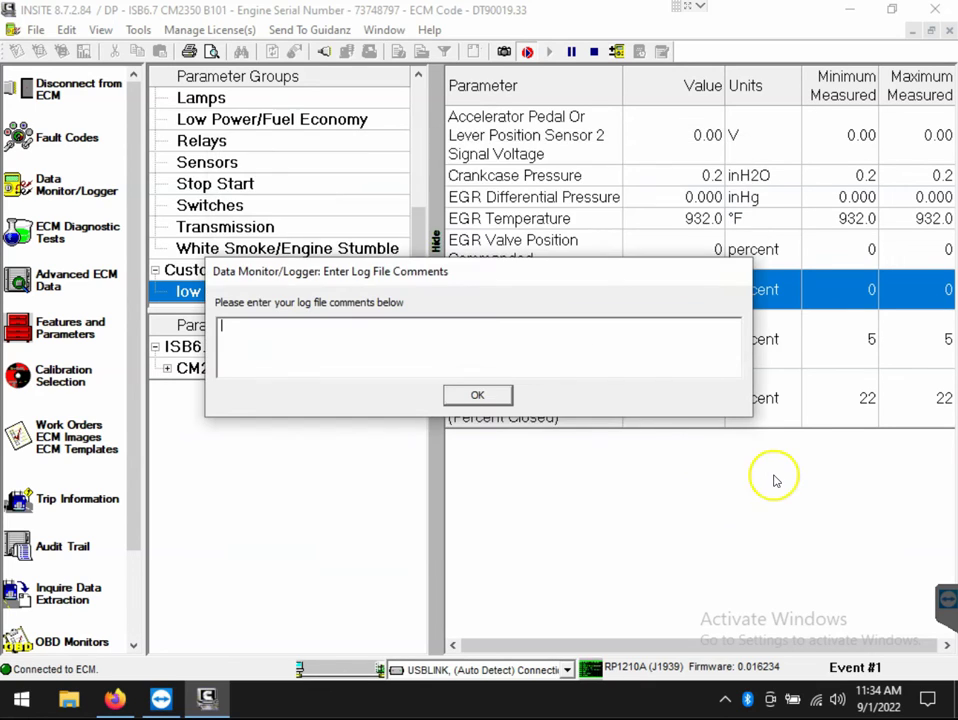
click(463, 396)
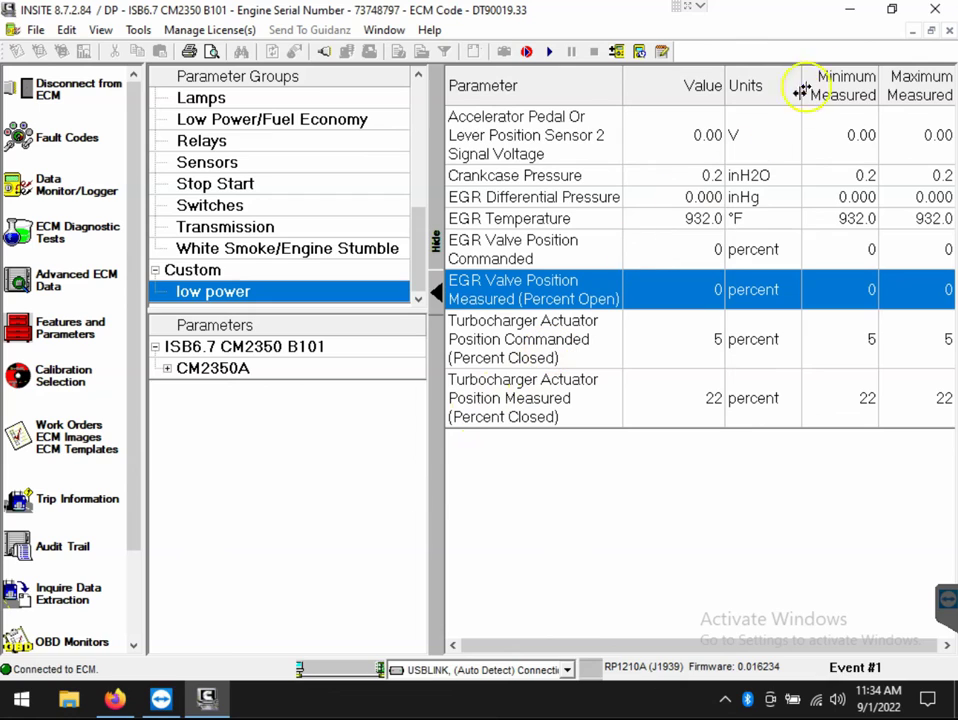
click(850, 12)
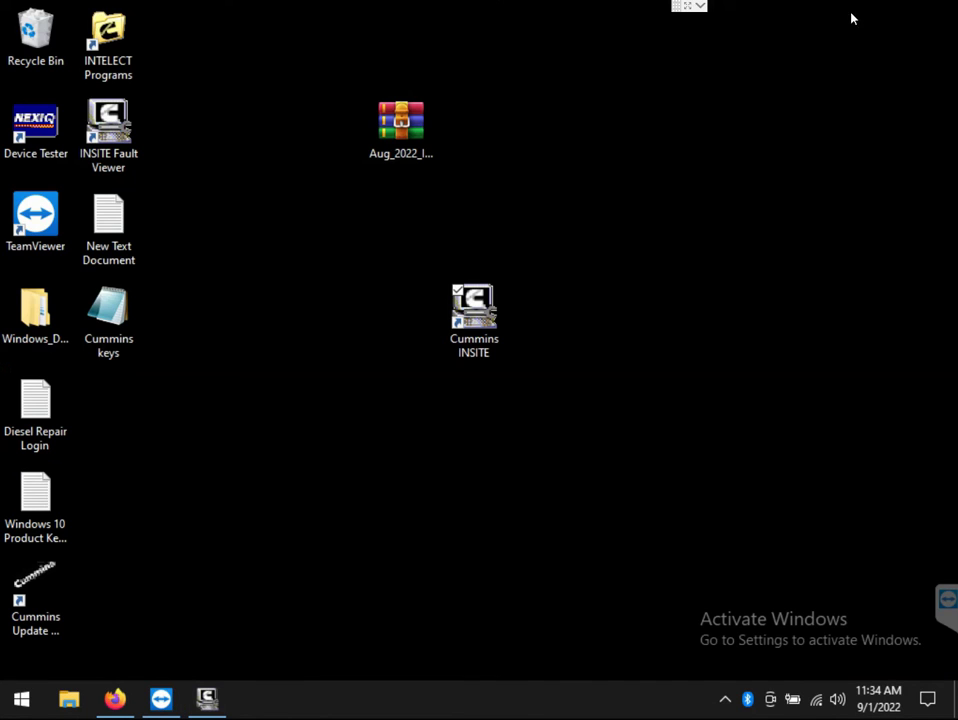
Step: In File Explorer, browse to C:\Intelect\INSITE\Logs
click(68, 702)
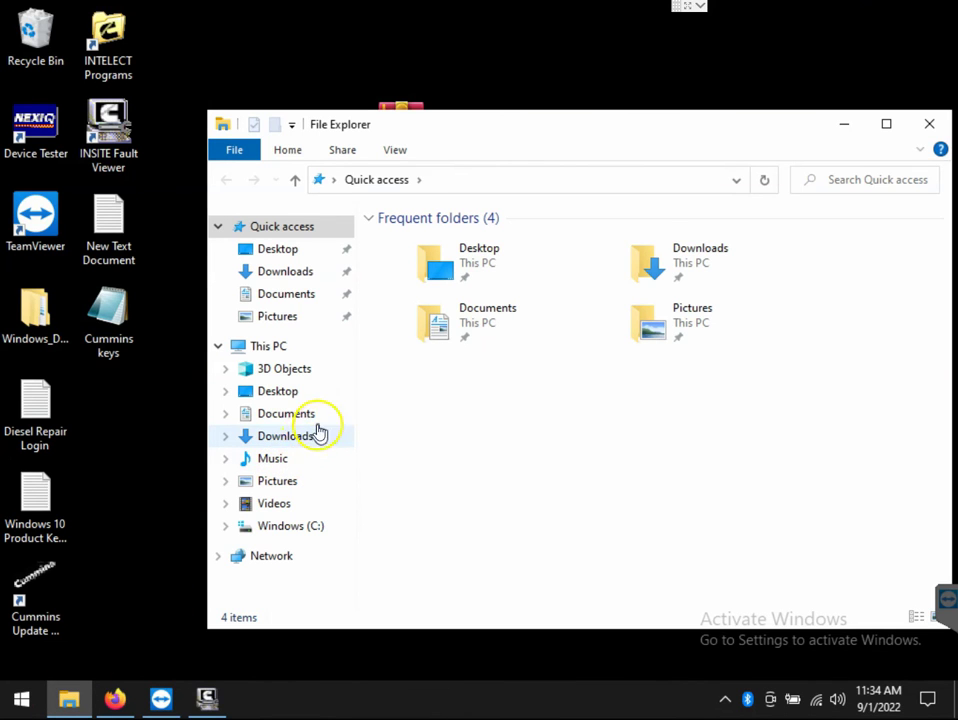
click(289, 527)
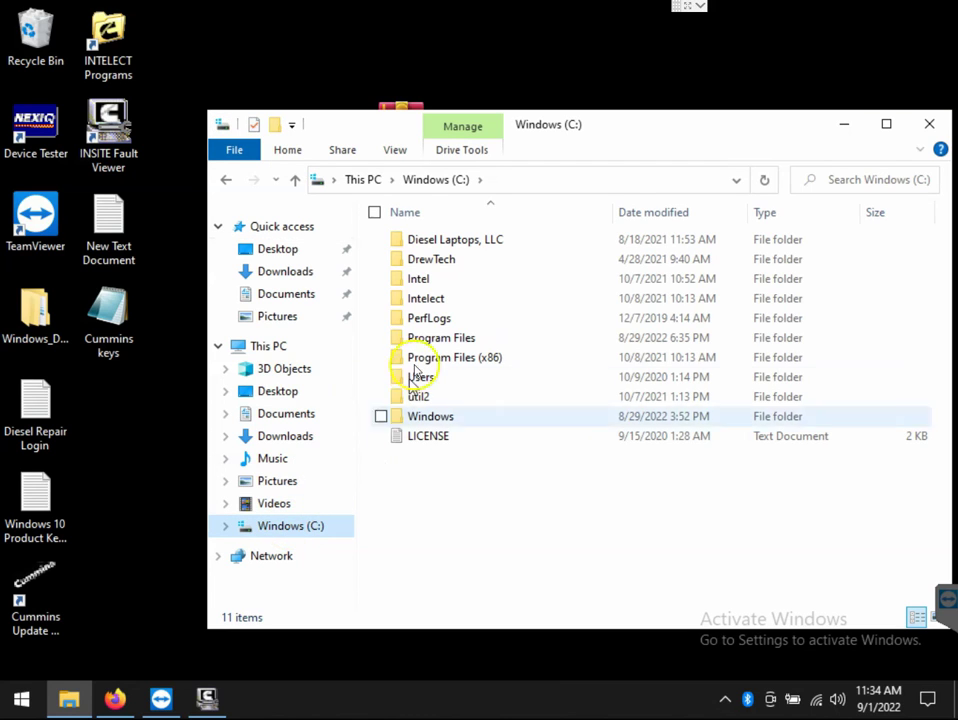
click(438, 300)
double_click(438, 300)
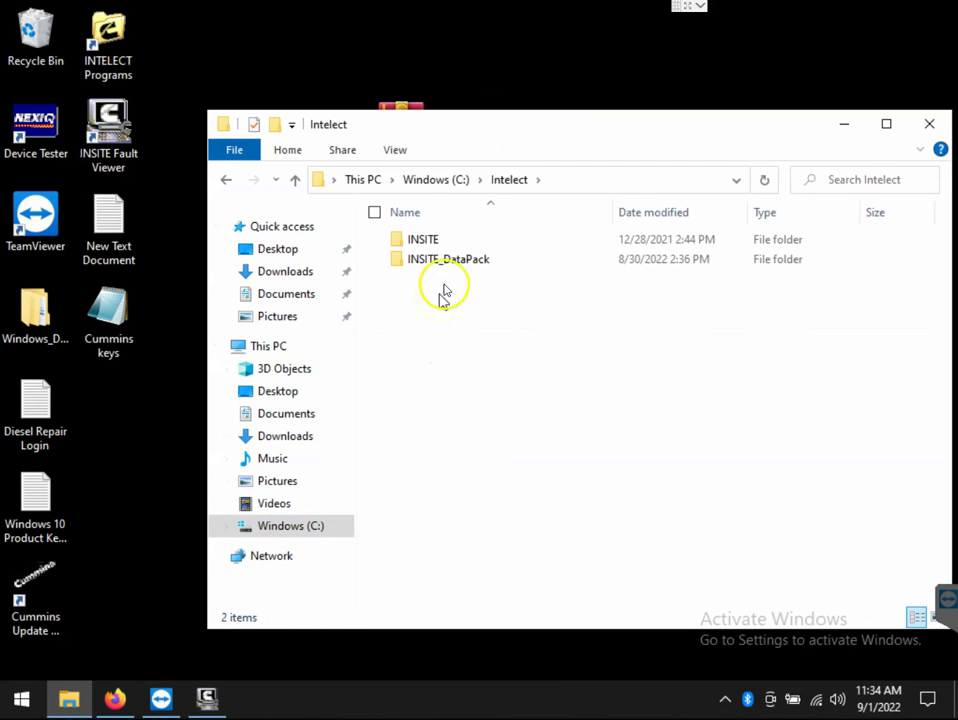
double_click(443, 240)
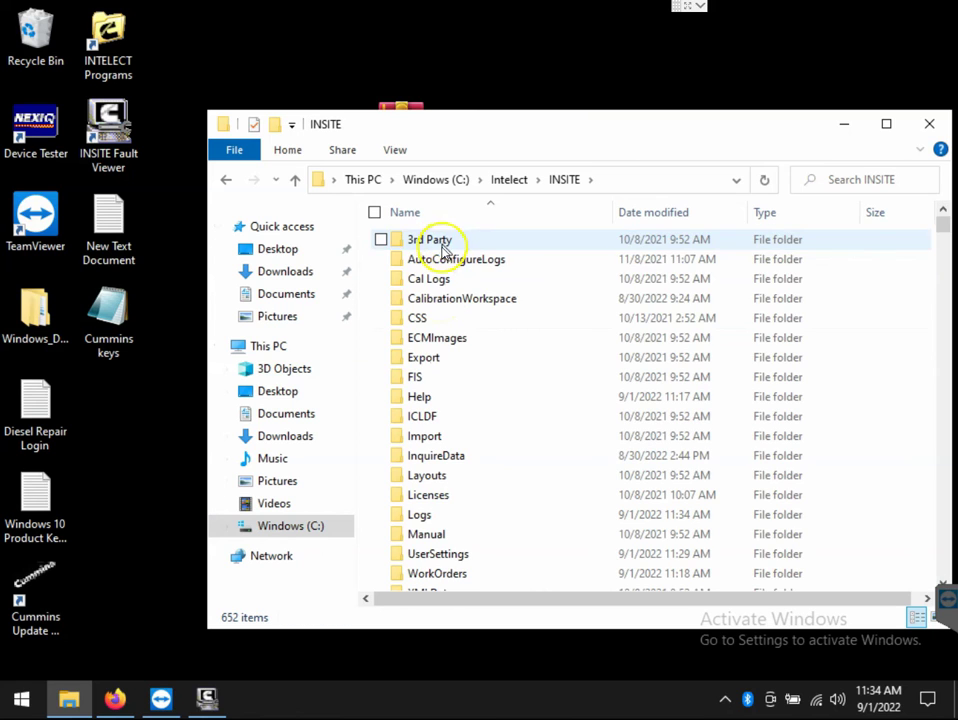
double_click(420, 516)
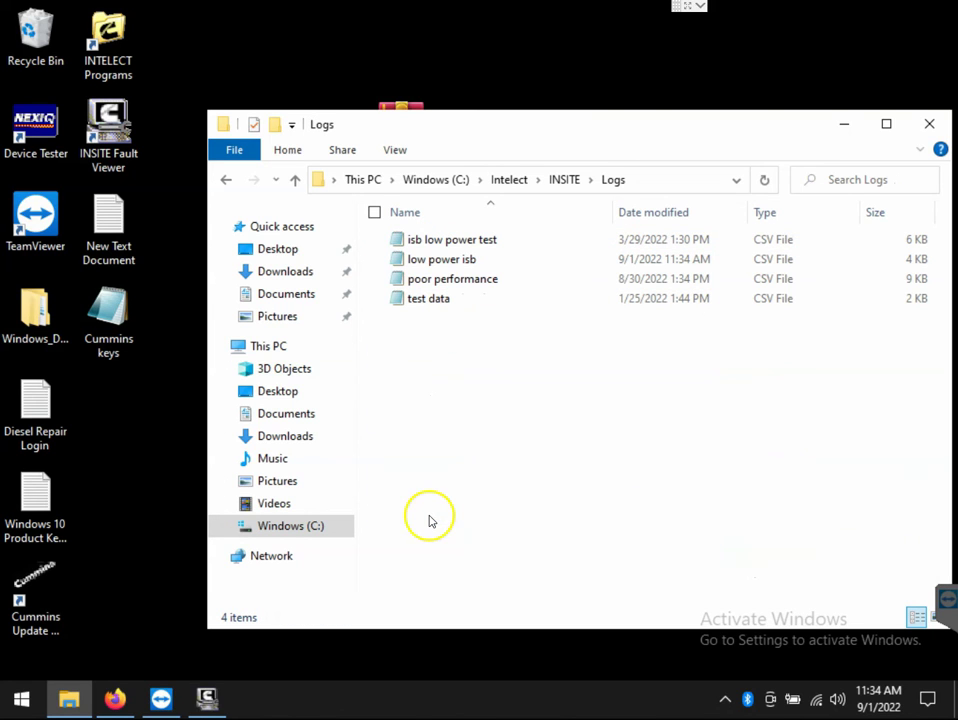
Step: Open the 'low power isb' log in Notepad to check its contents, then close Notepad
click(456, 241)
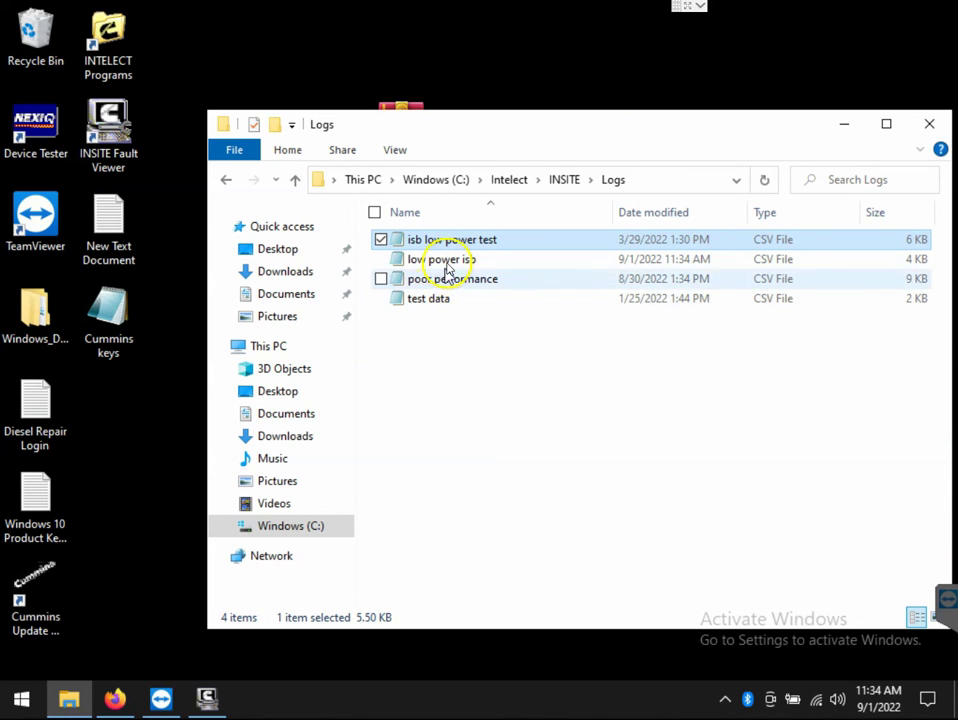
click(432, 261)
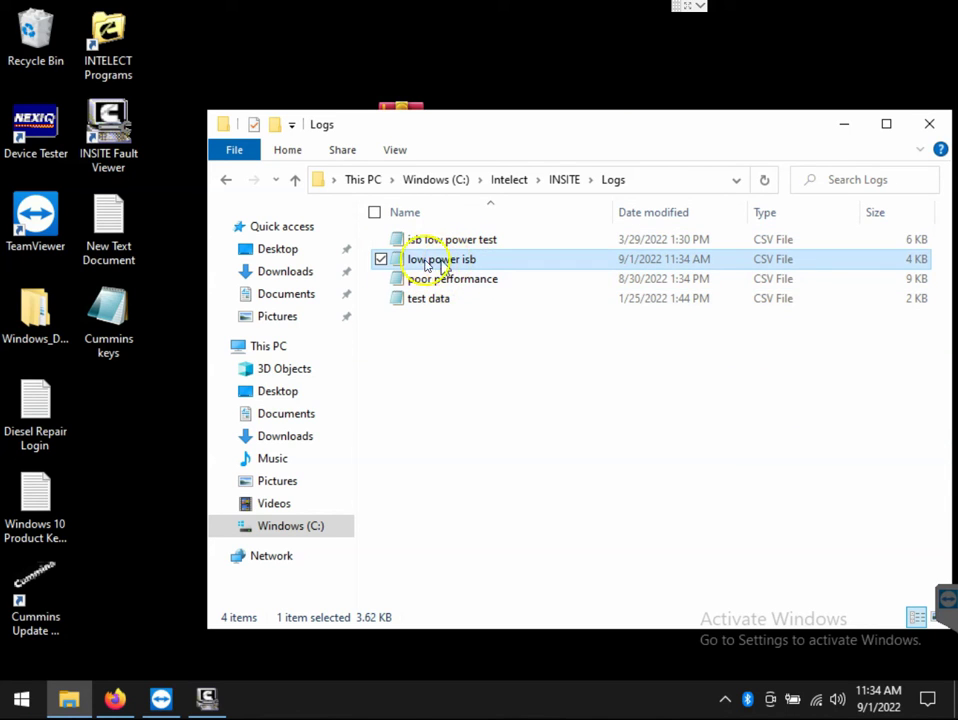
right_click(676, 265)
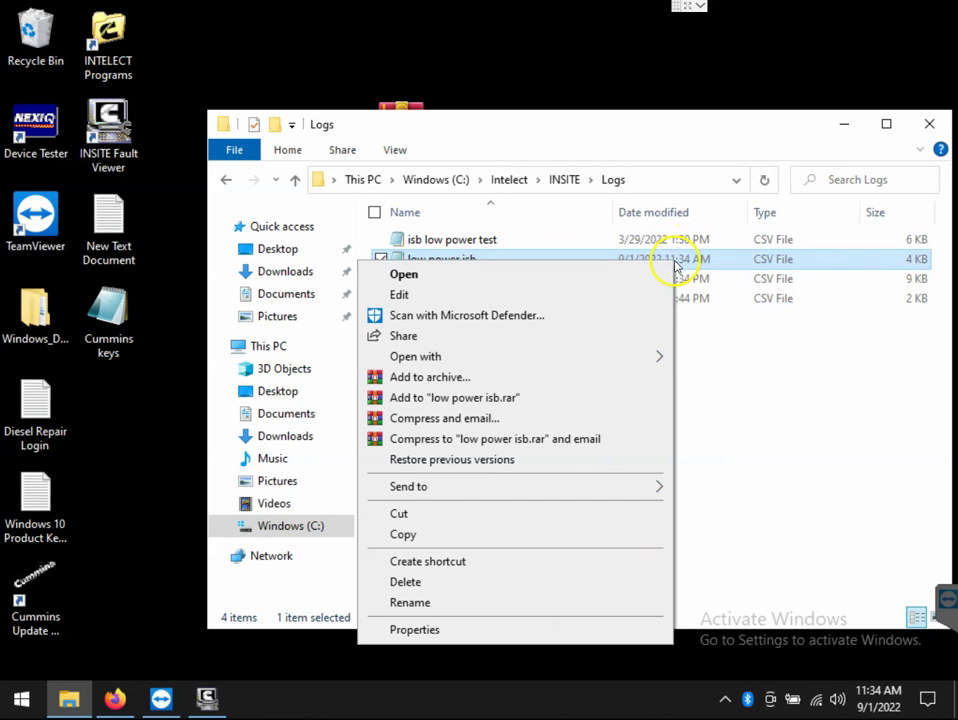
click(616, 283)
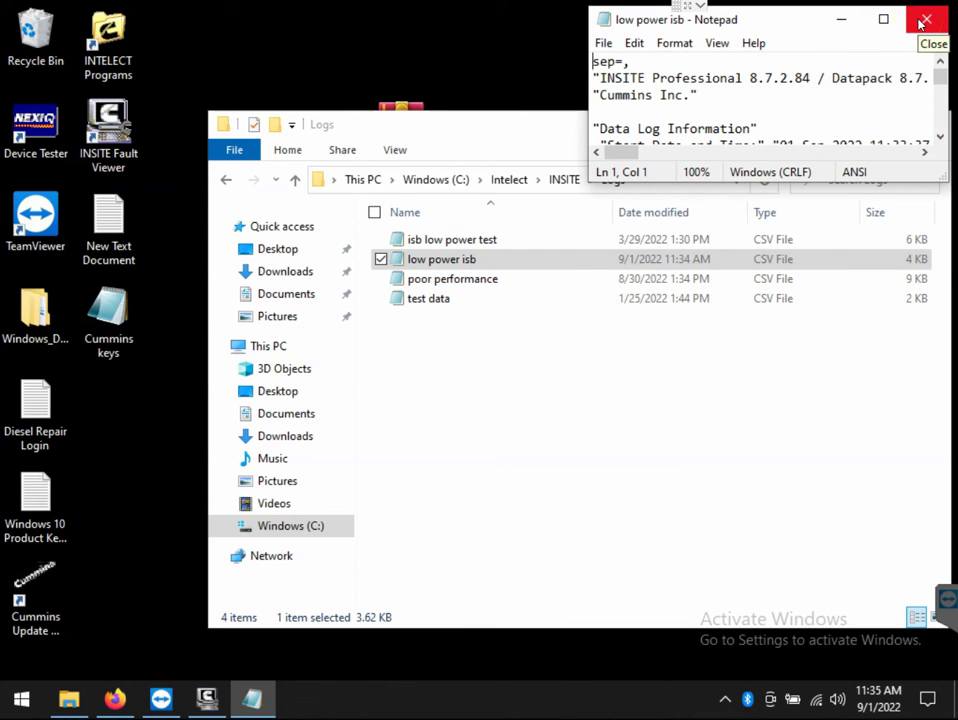
click(924, 20)
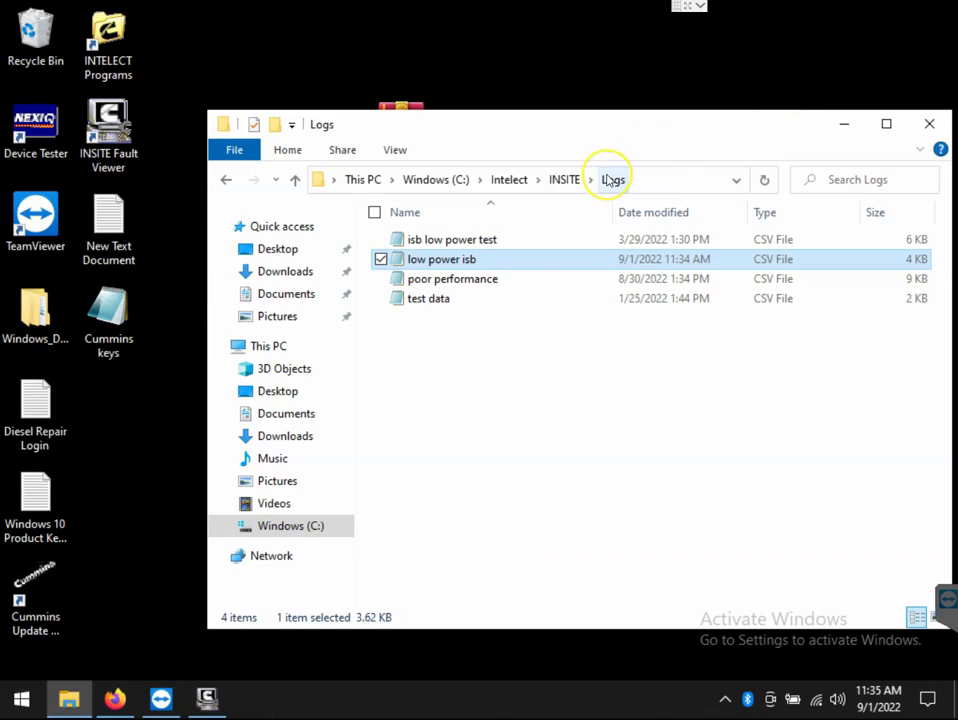